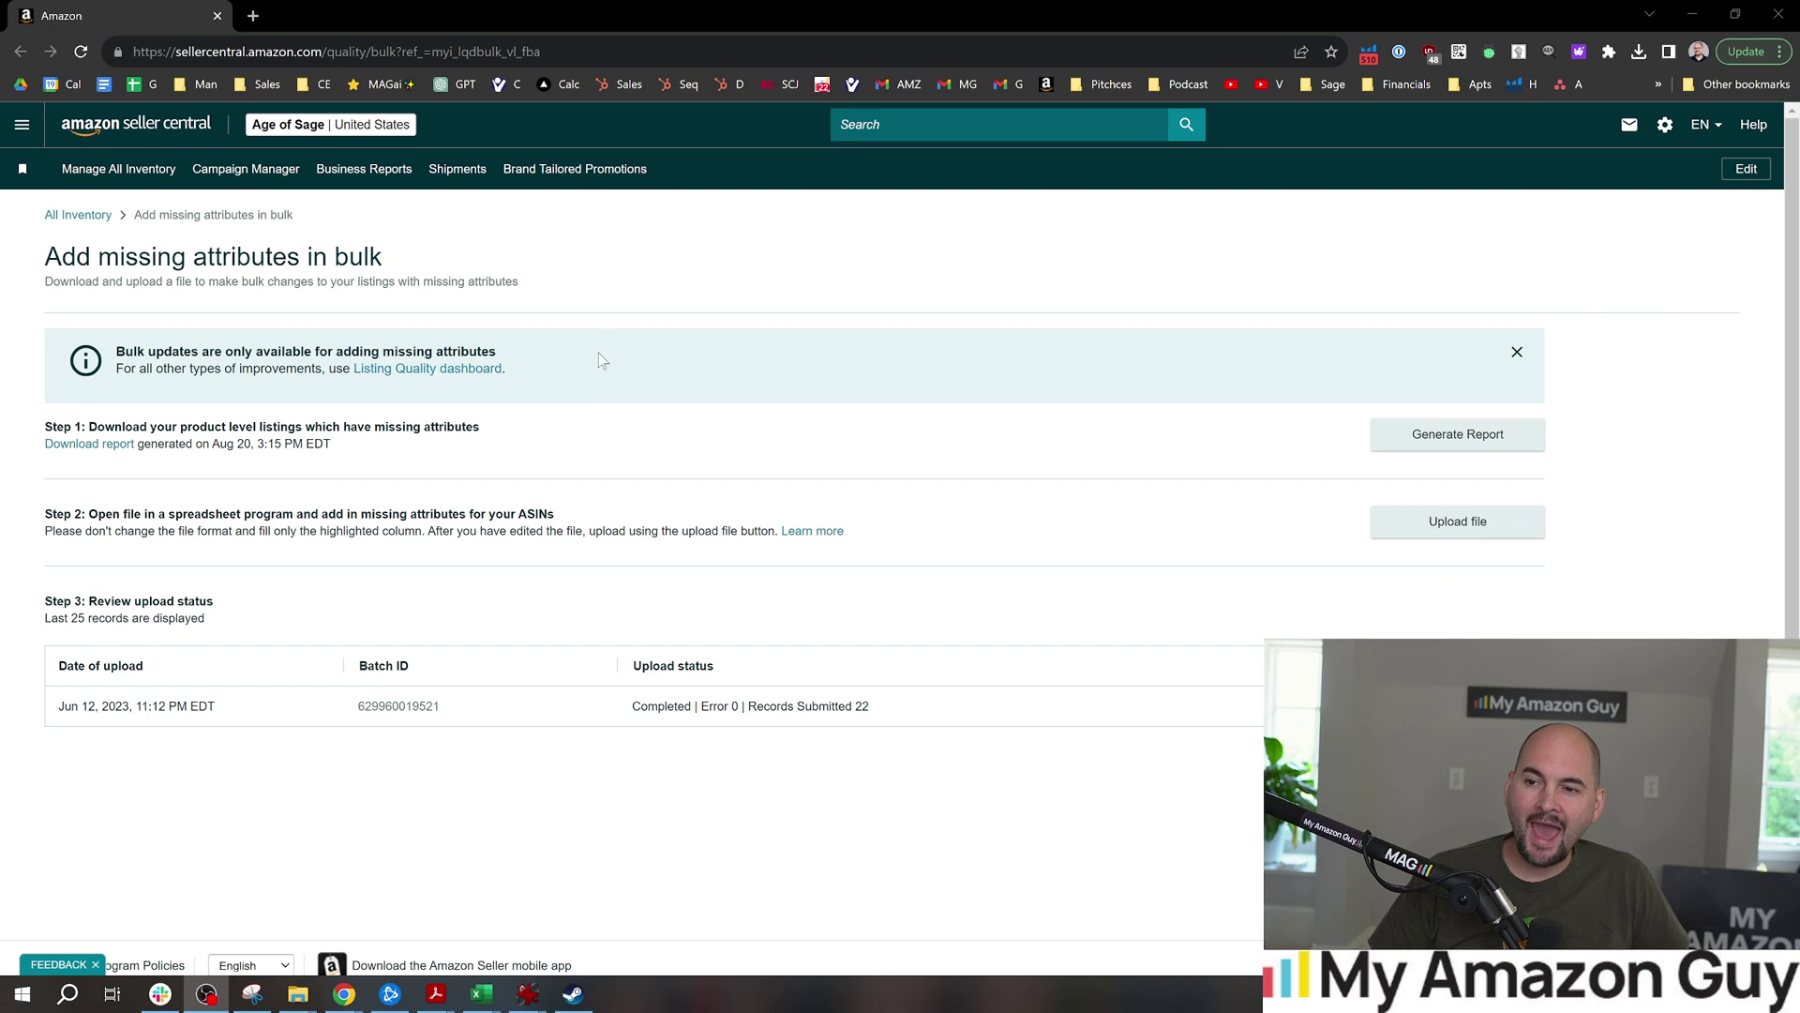
Focus the Seller Central browser window, then switch to the open Excel workbooks.
{"action": "left_click", "coordinate": [647, 324]}
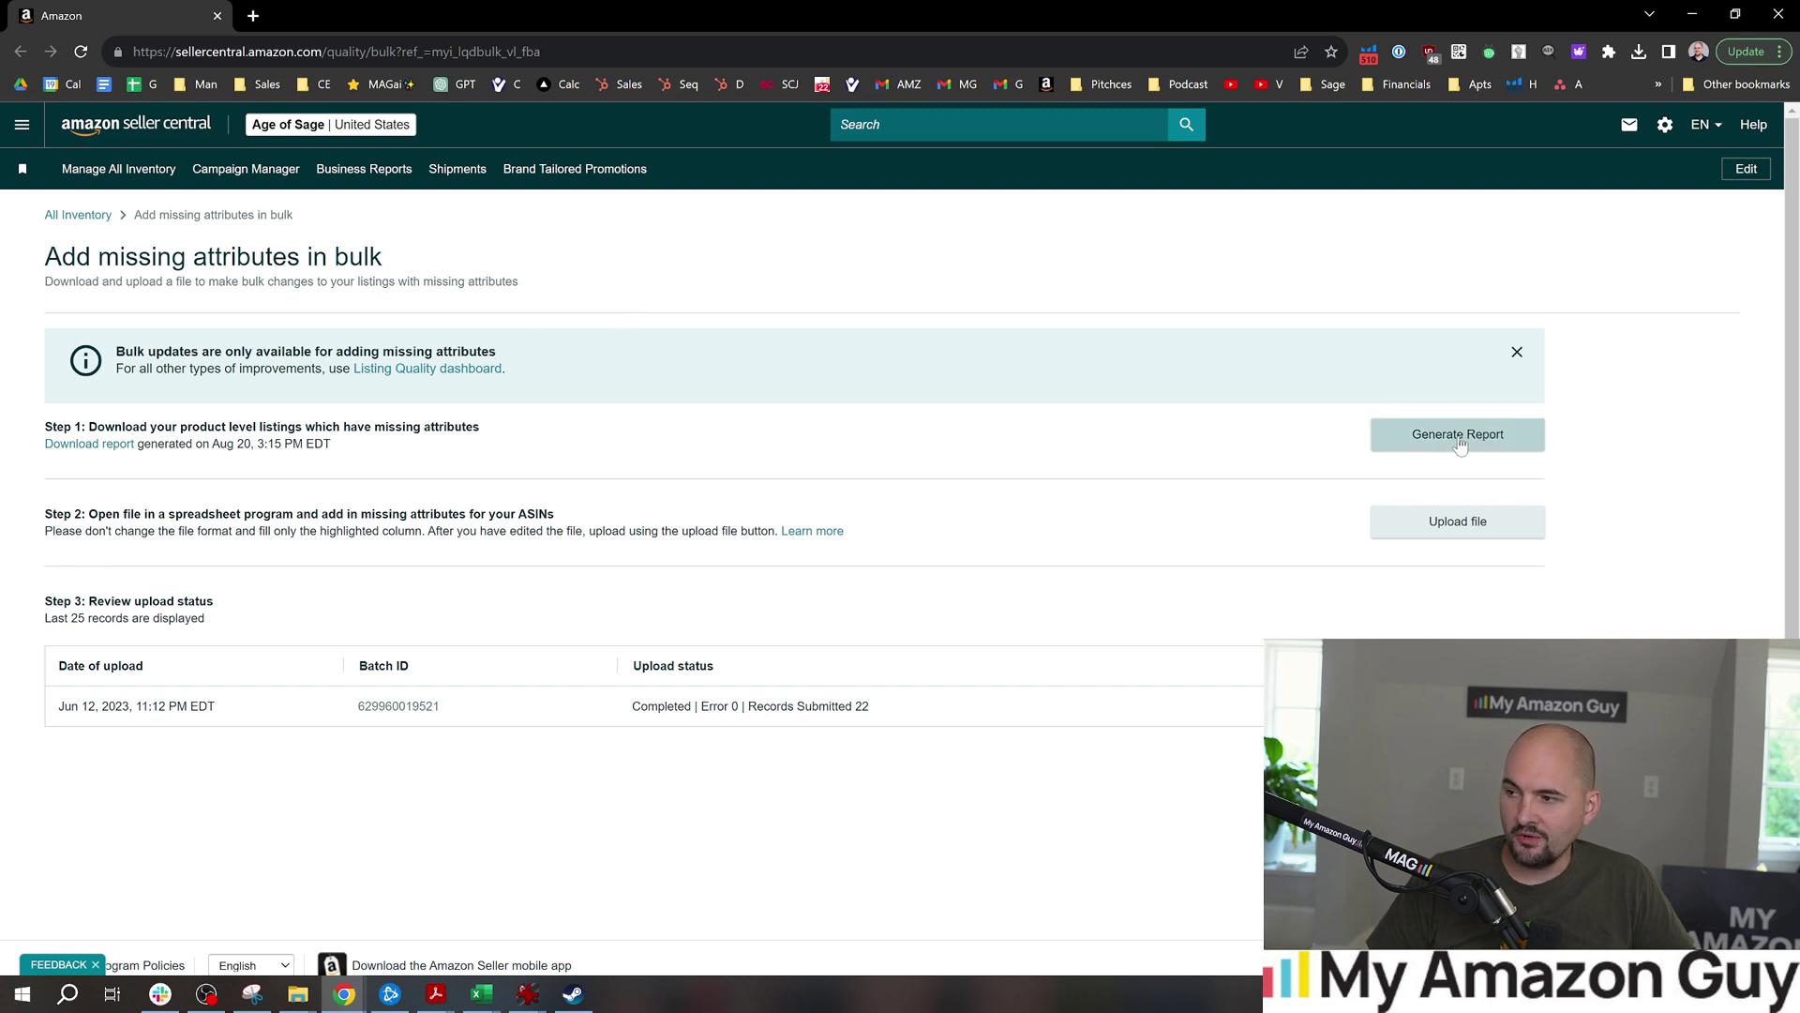
{"action": "key", "text": "alt+Tab"}
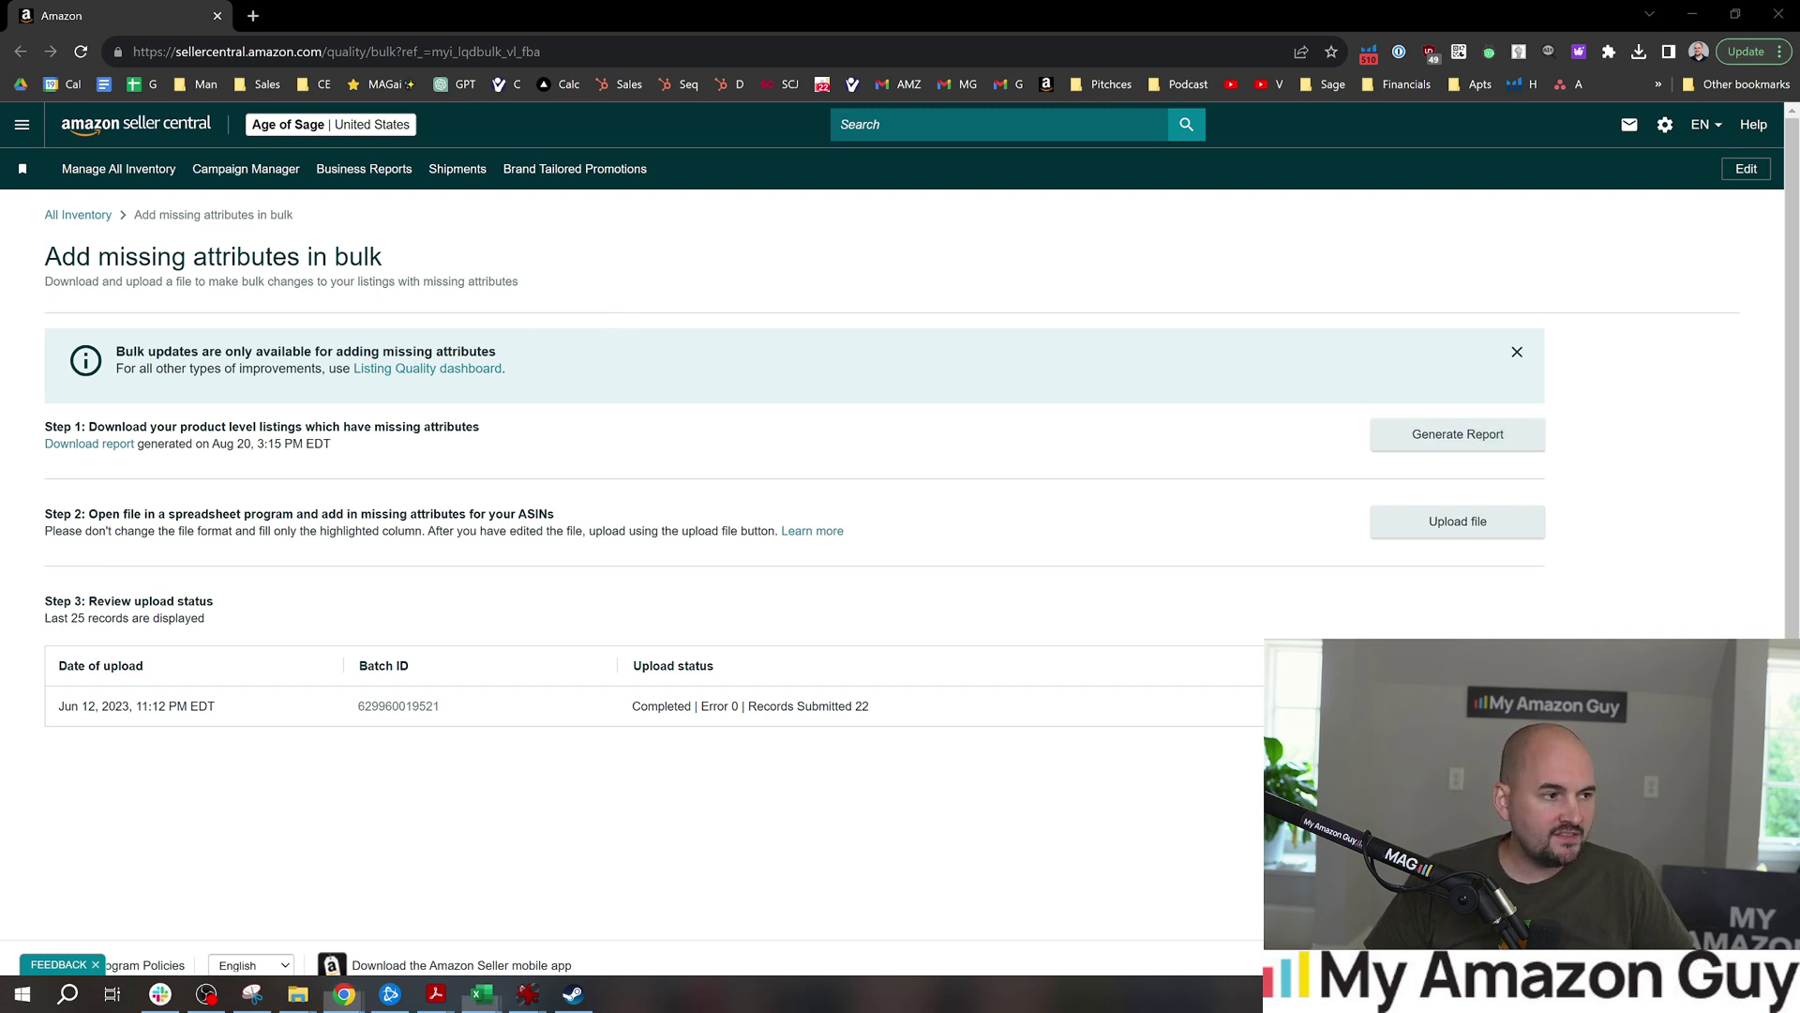
Open the Listing_Quality_Report workbook and maximize it to full screen.
{"action": "mouse_move", "coordinate": [482, 993]}
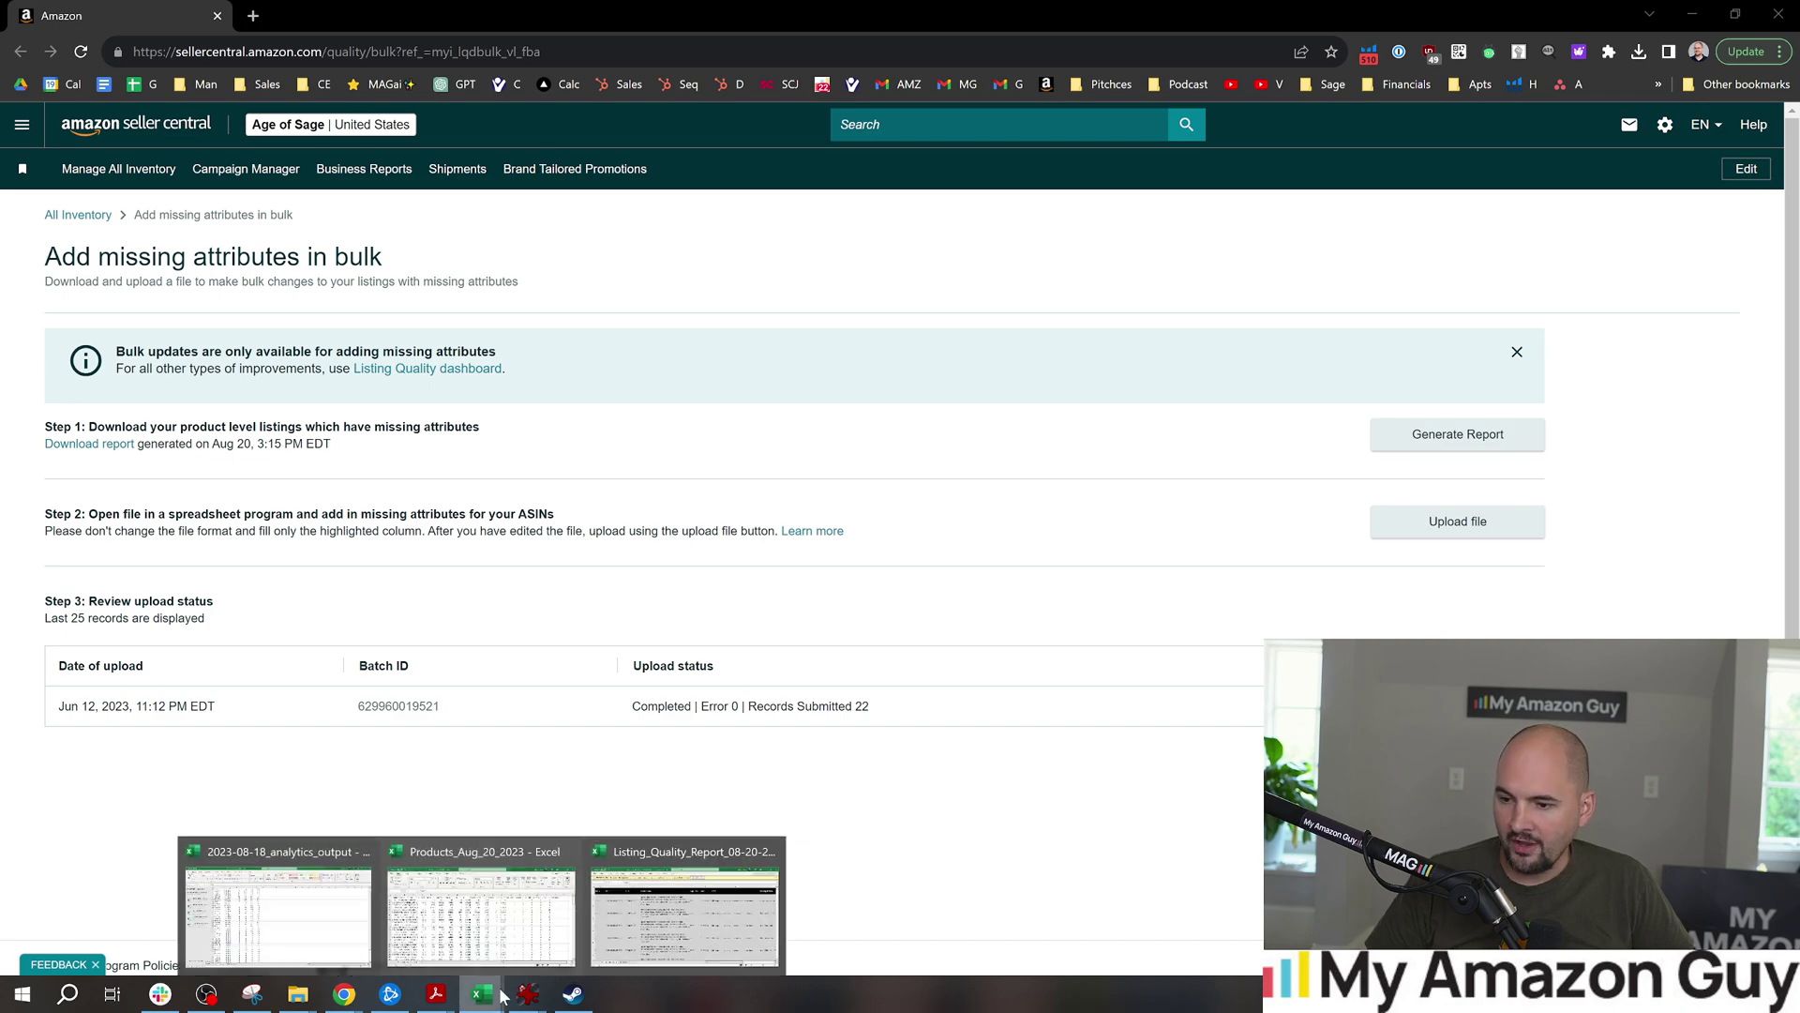
{"action": "left_click", "coordinate": [662, 938]}
{"action": "double_click", "coordinate": [742, 286]}
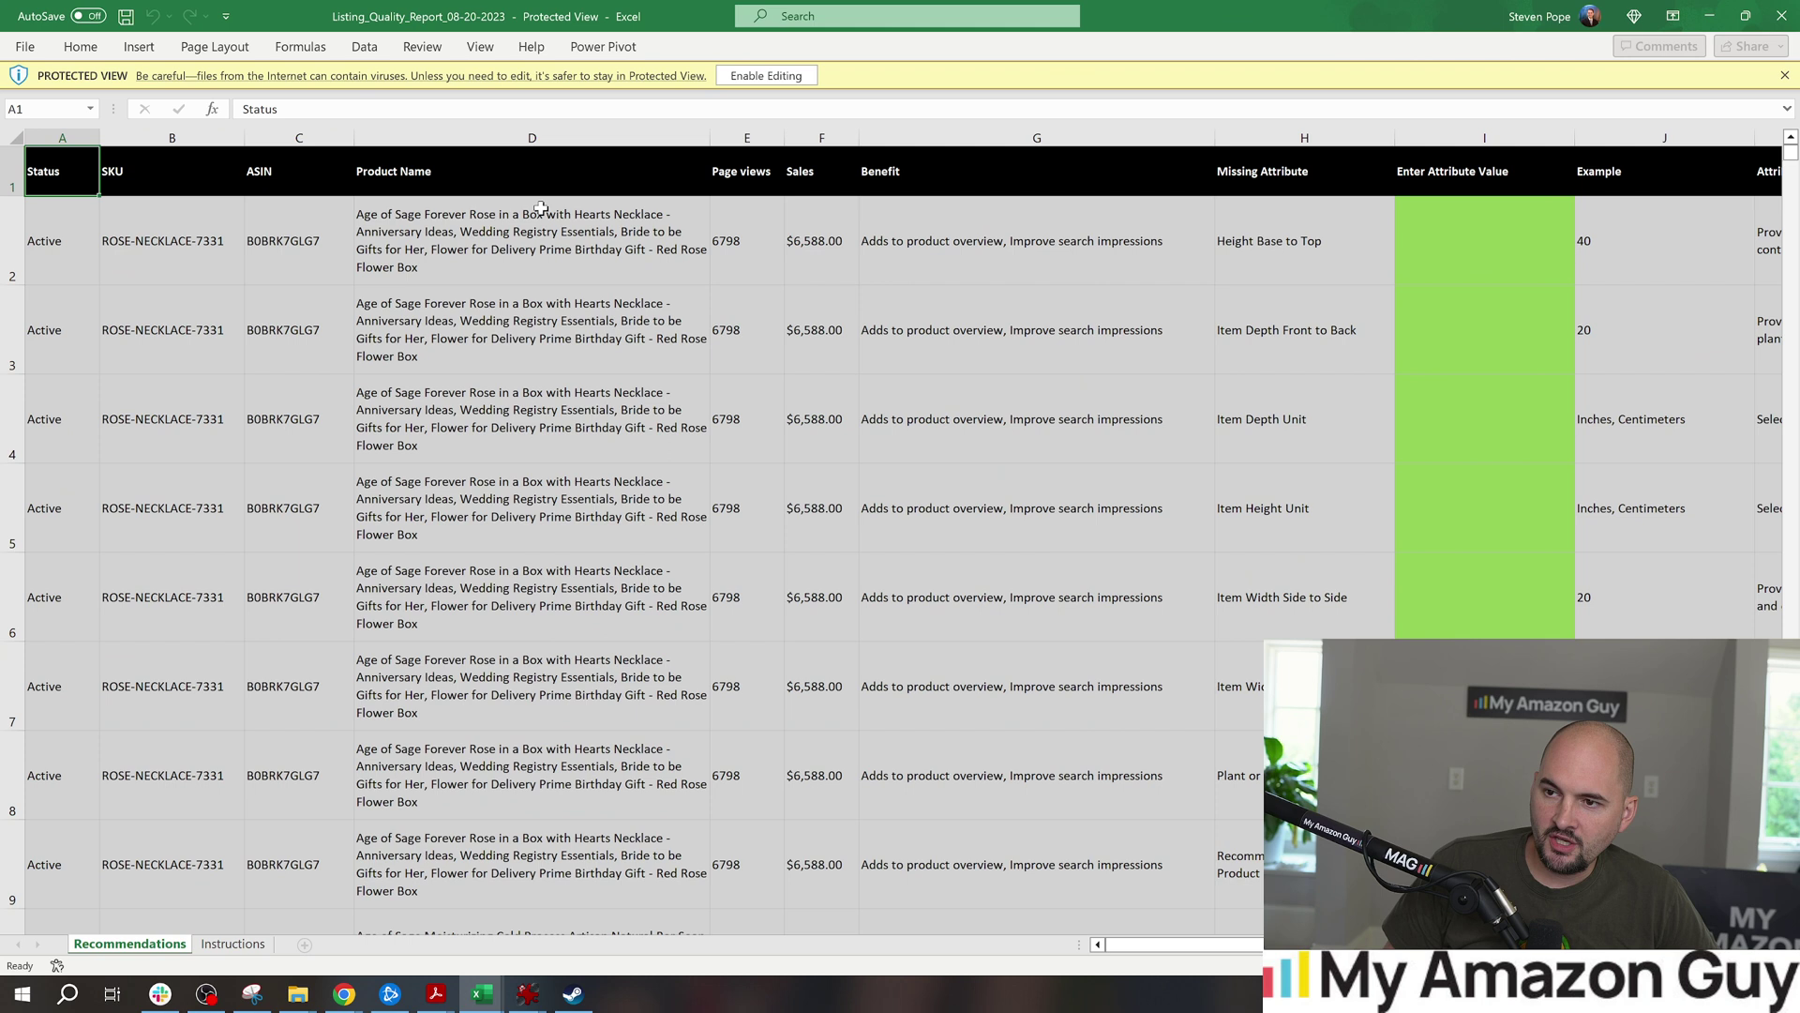
Review the first recommendation row and copy its ASIN B0BRK7GLG7 from C2.
{"action": "left_click", "coordinate": [214, 225]}
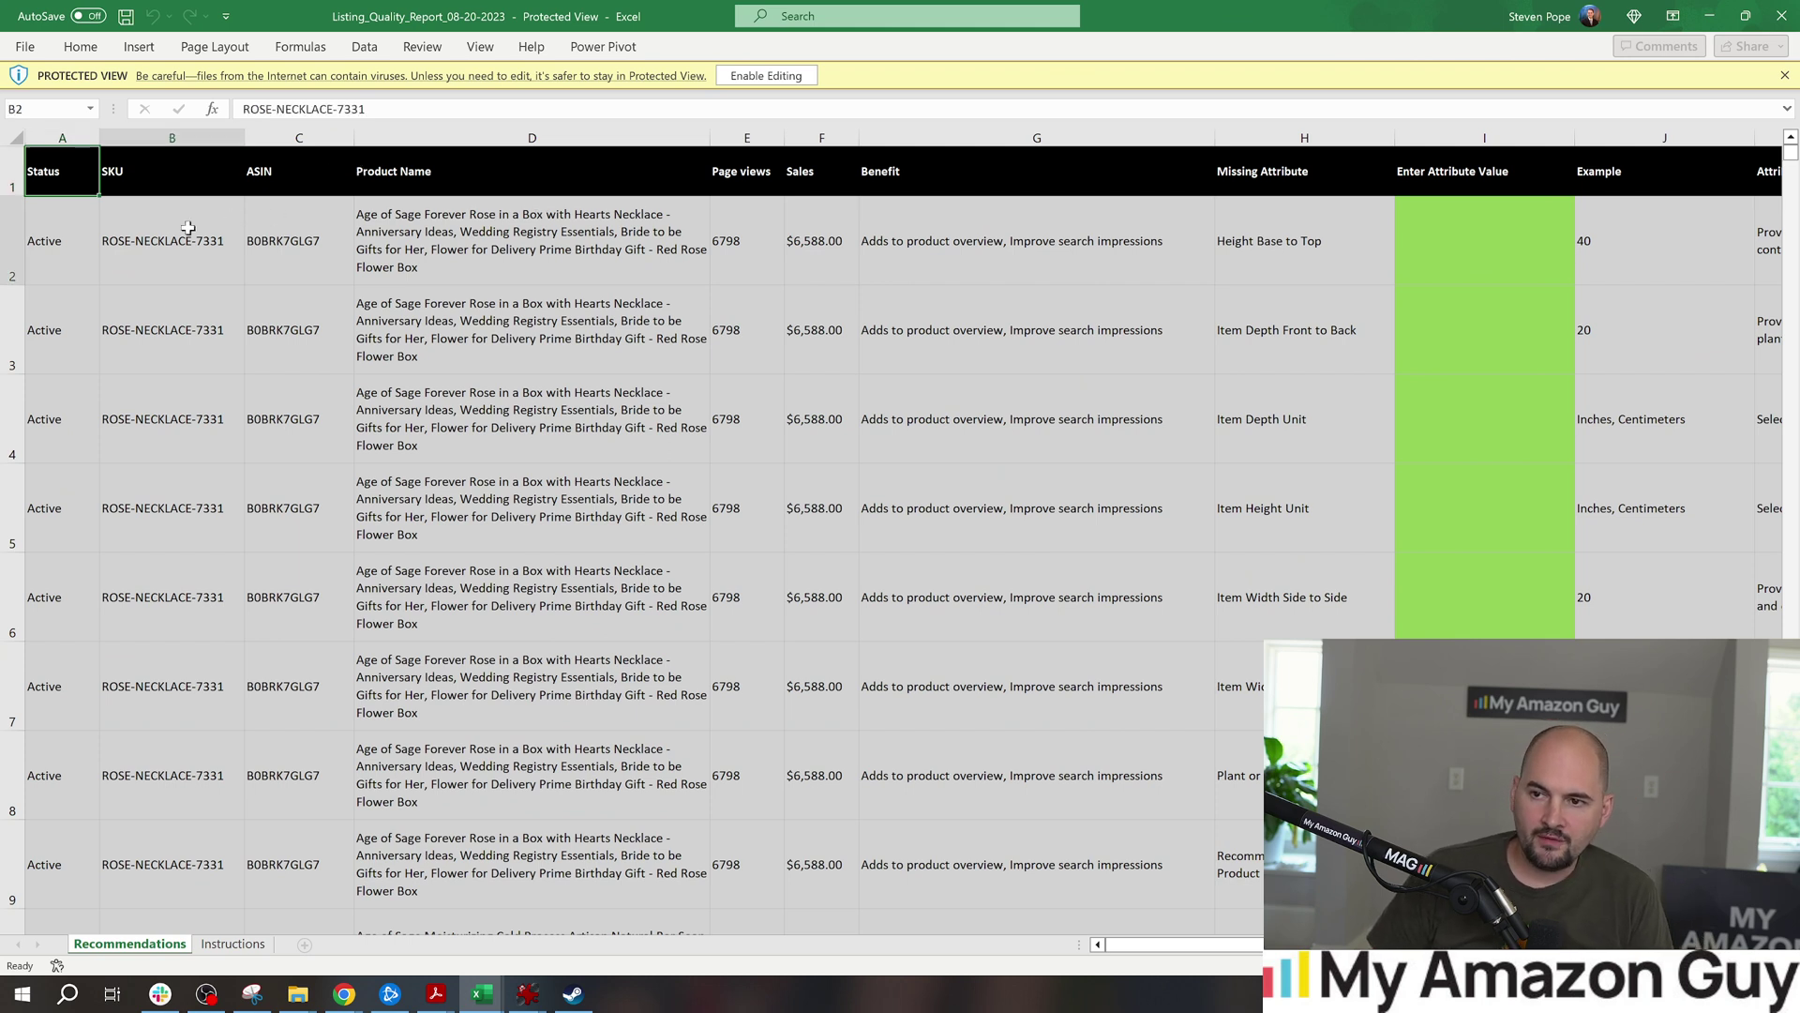
{"action": "left_click", "coordinate": [292, 239]}
{"action": "left_click", "coordinate": [512, 243]}
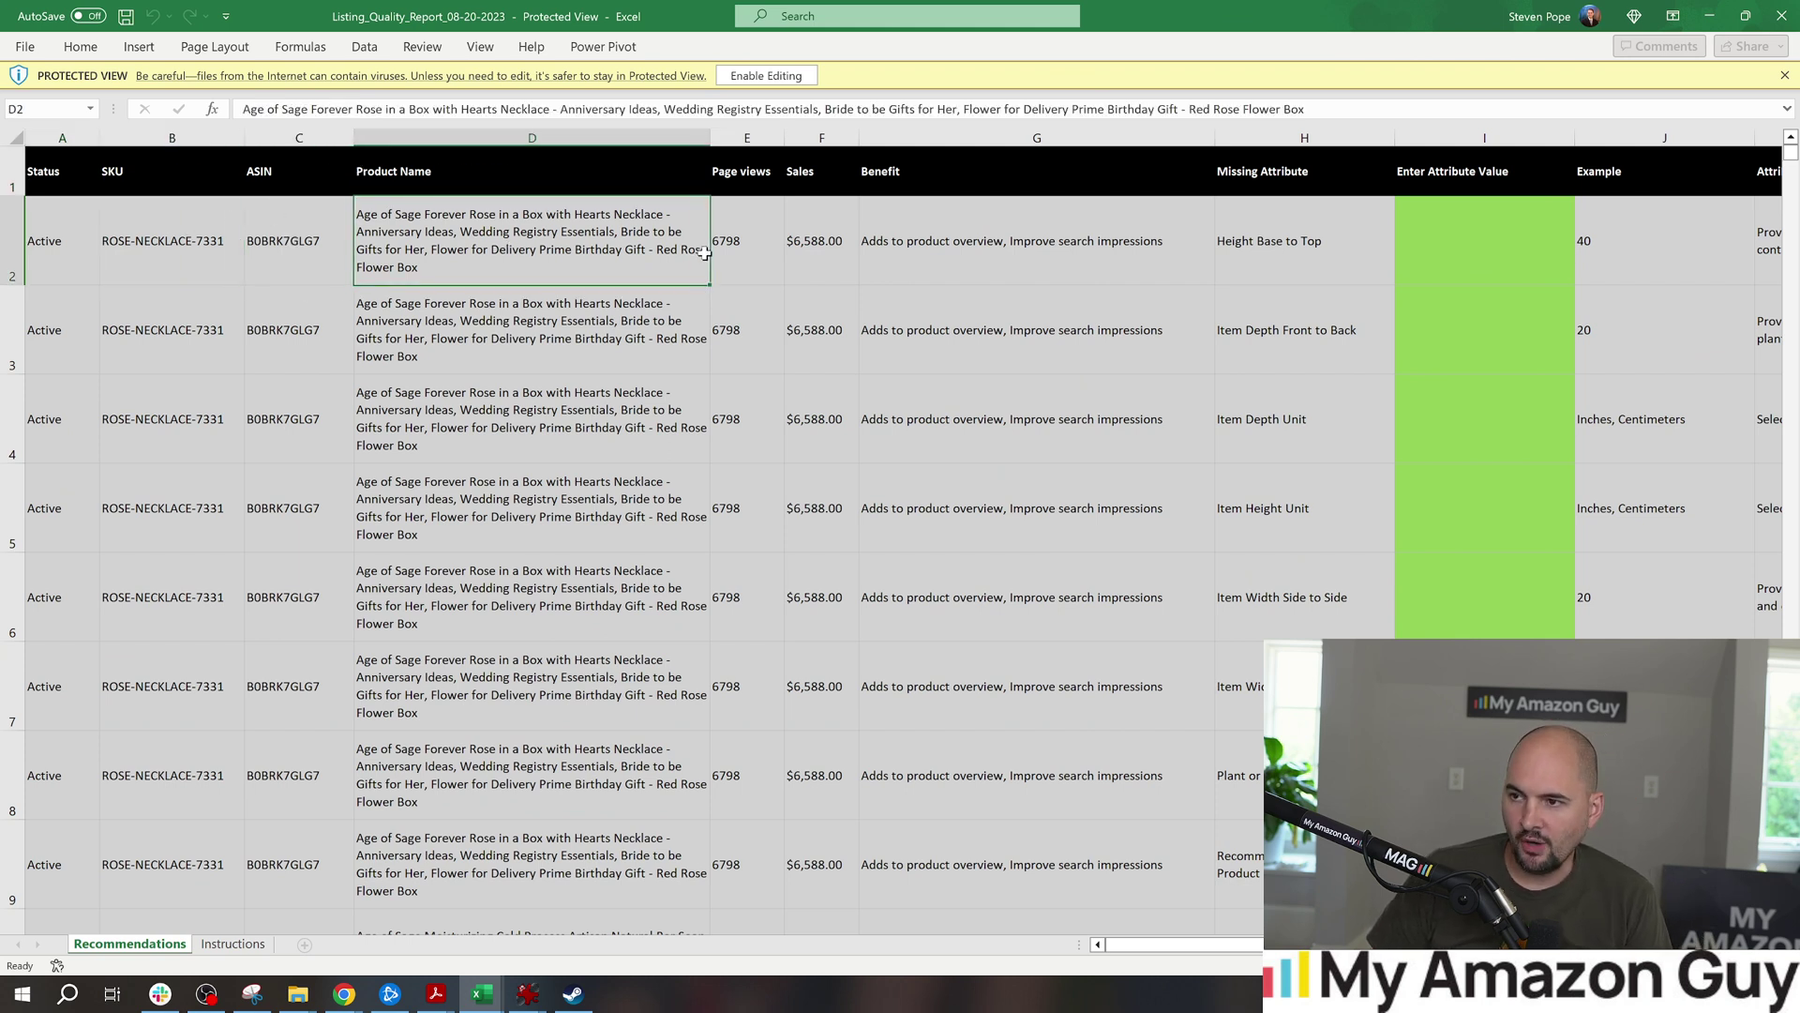
{"action": "left_click", "coordinate": [780, 219]}
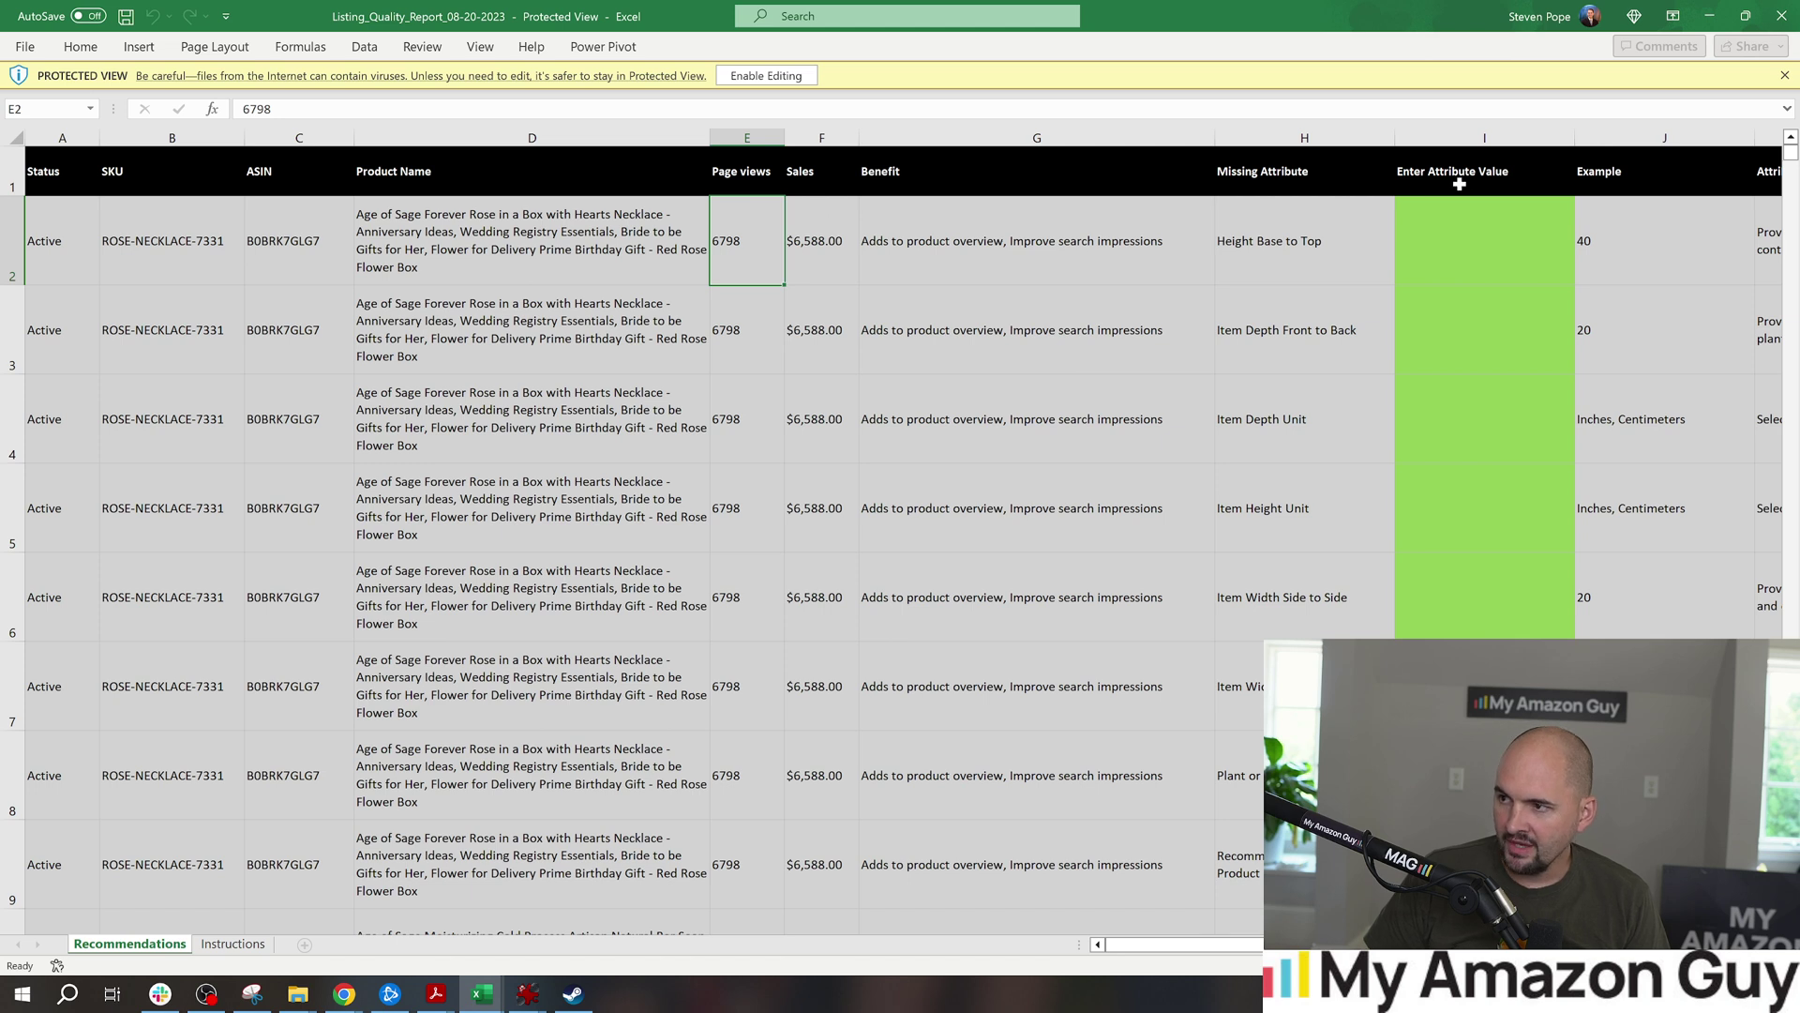
{"action": "left_click", "coordinate": [1317, 229]}
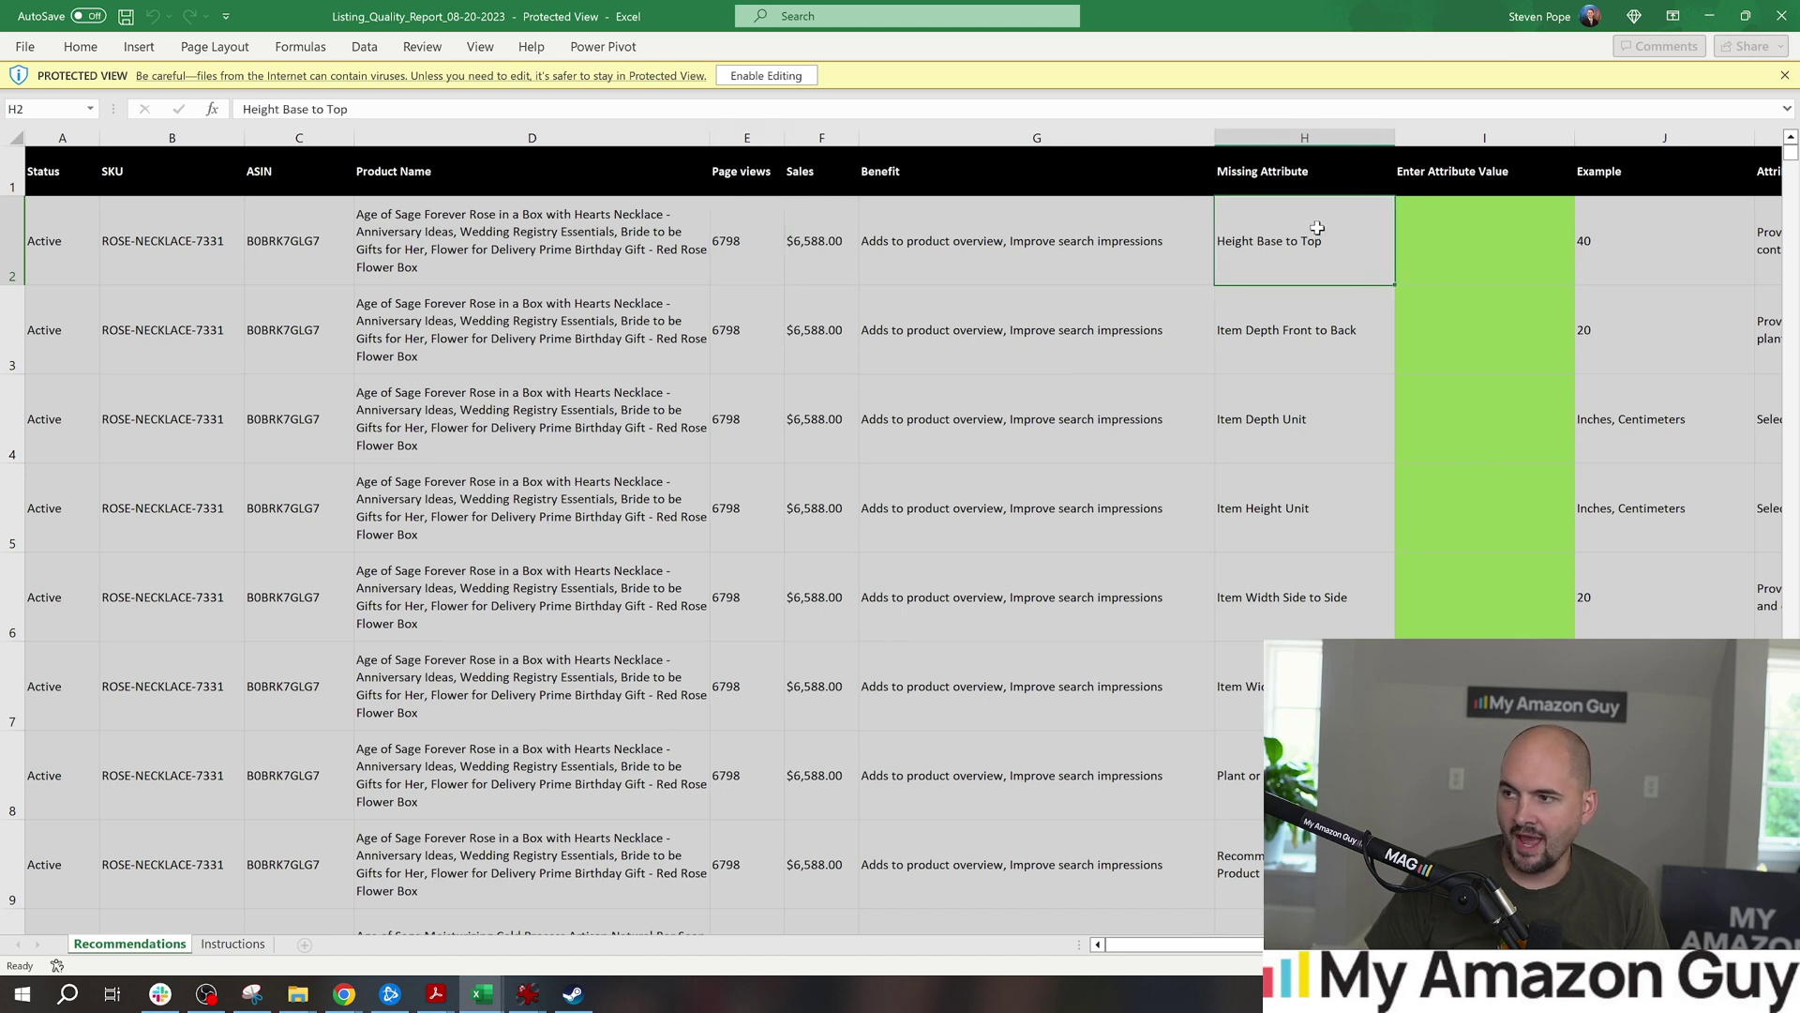
{"action": "left_click", "coordinate": [282, 254]}
{"action": "key", "text": "ctrl+c"}
{"action": "left_click_drag", "start_coordinate": [1195, 18], "coordinate": [303, 318]}
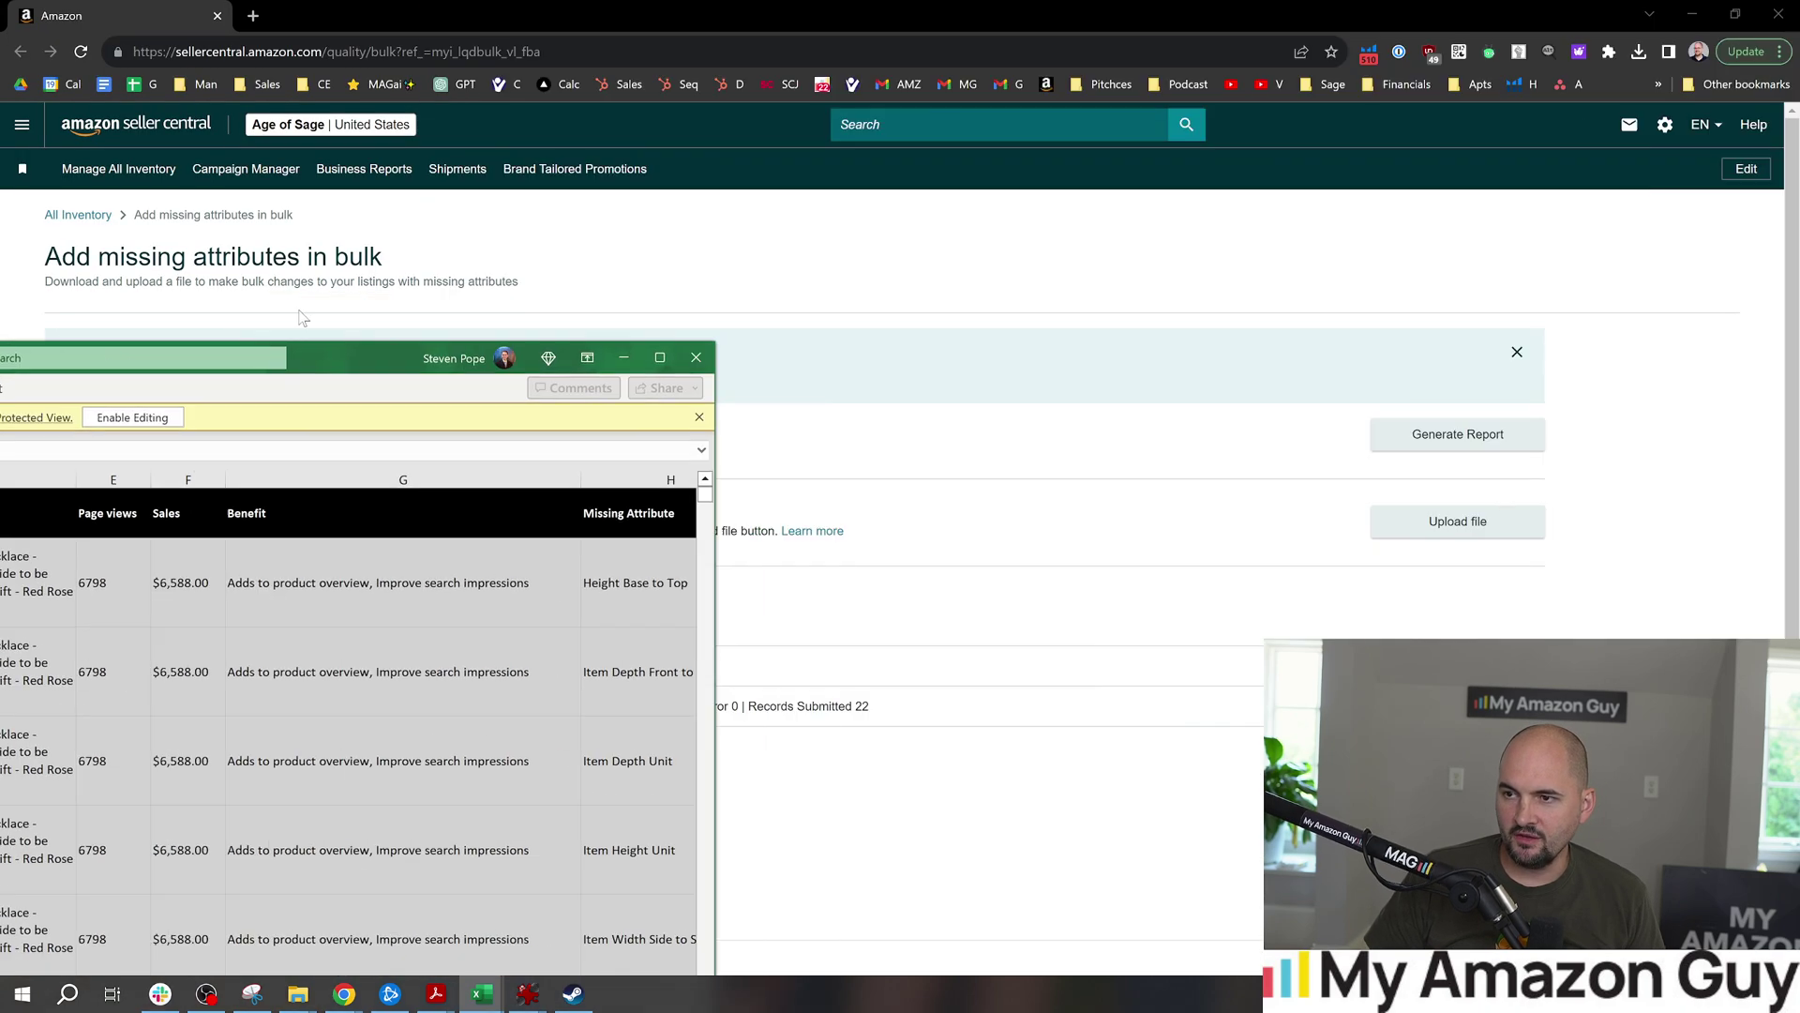
Open amazon.com in a new browser tab.
{"action": "left_click", "coordinate": [253, 15]}
{"action": "type", "text": "amazon.com"}
{"action": "key", "text": "Return"}
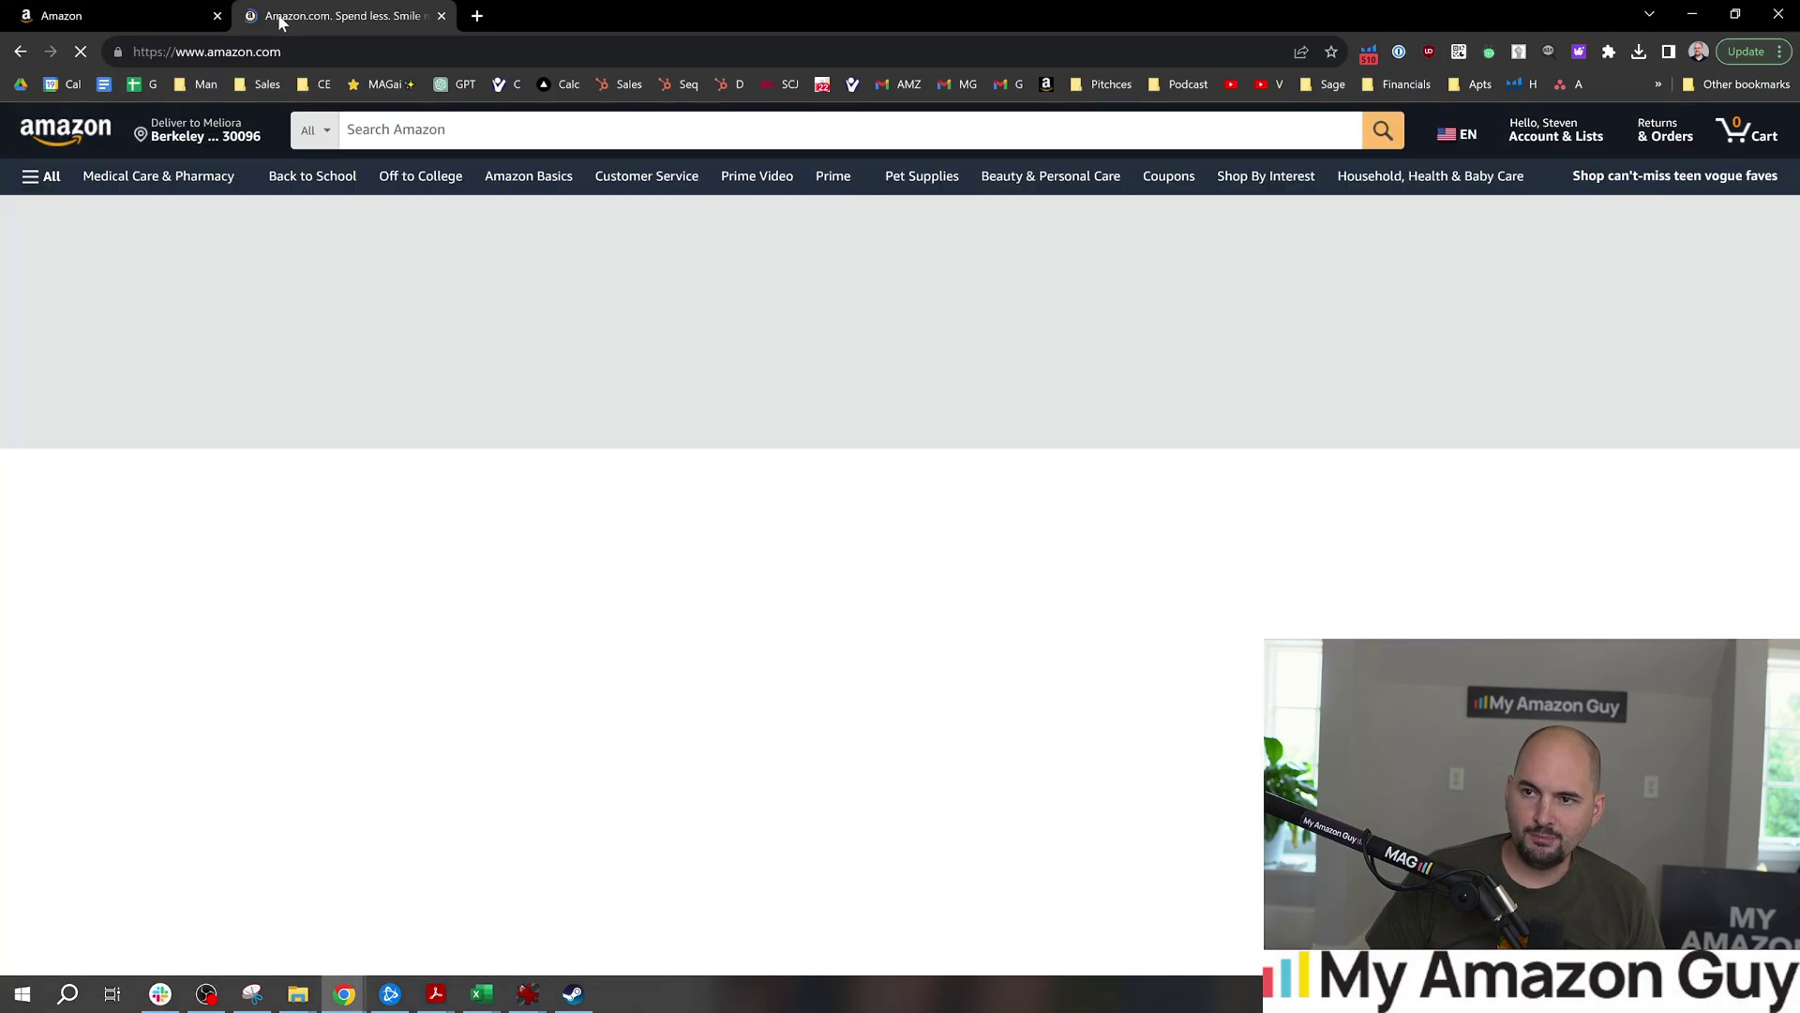
Search Amazon for ASIN B0BRK7GLG7 and open the rose box with hearts necklace page.
{"action": "left_click", "coordinate": [577, 129]}
{"action": "key", "text": "ctrl+v"}
{"action": "key", "text": "Return"}
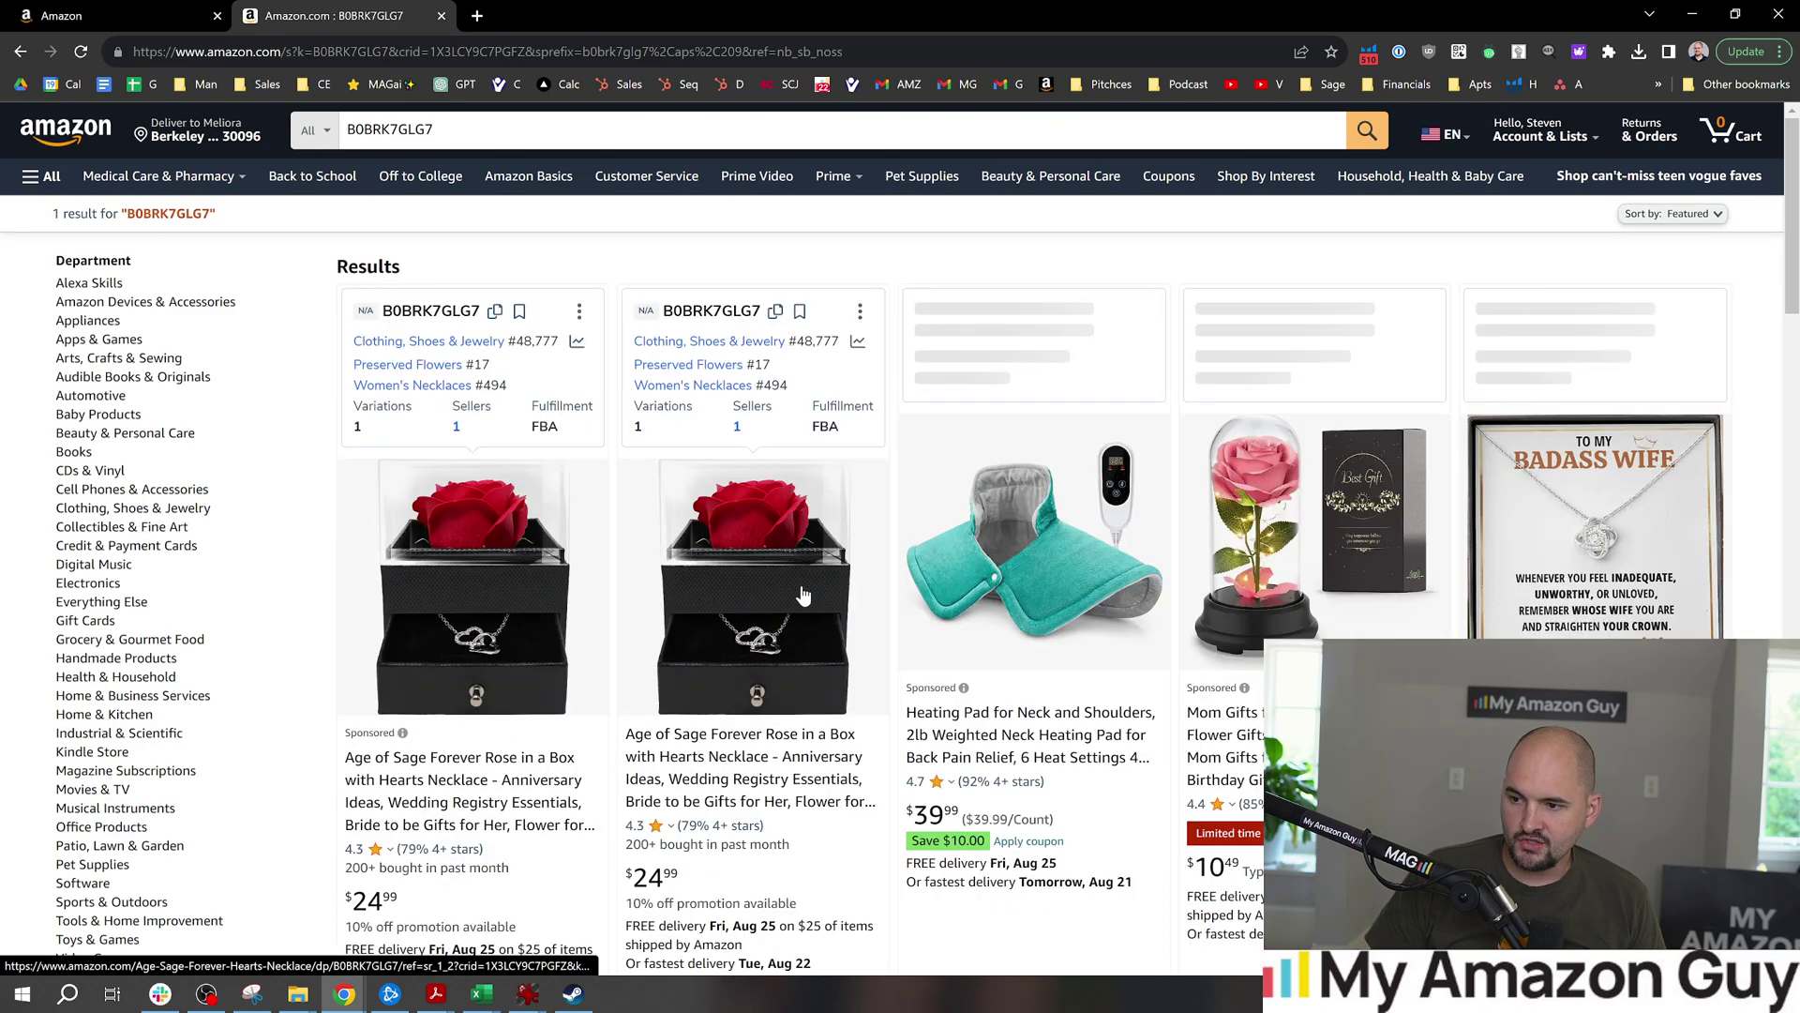
{"action": "left_click", "coordinate": [808, 593]}
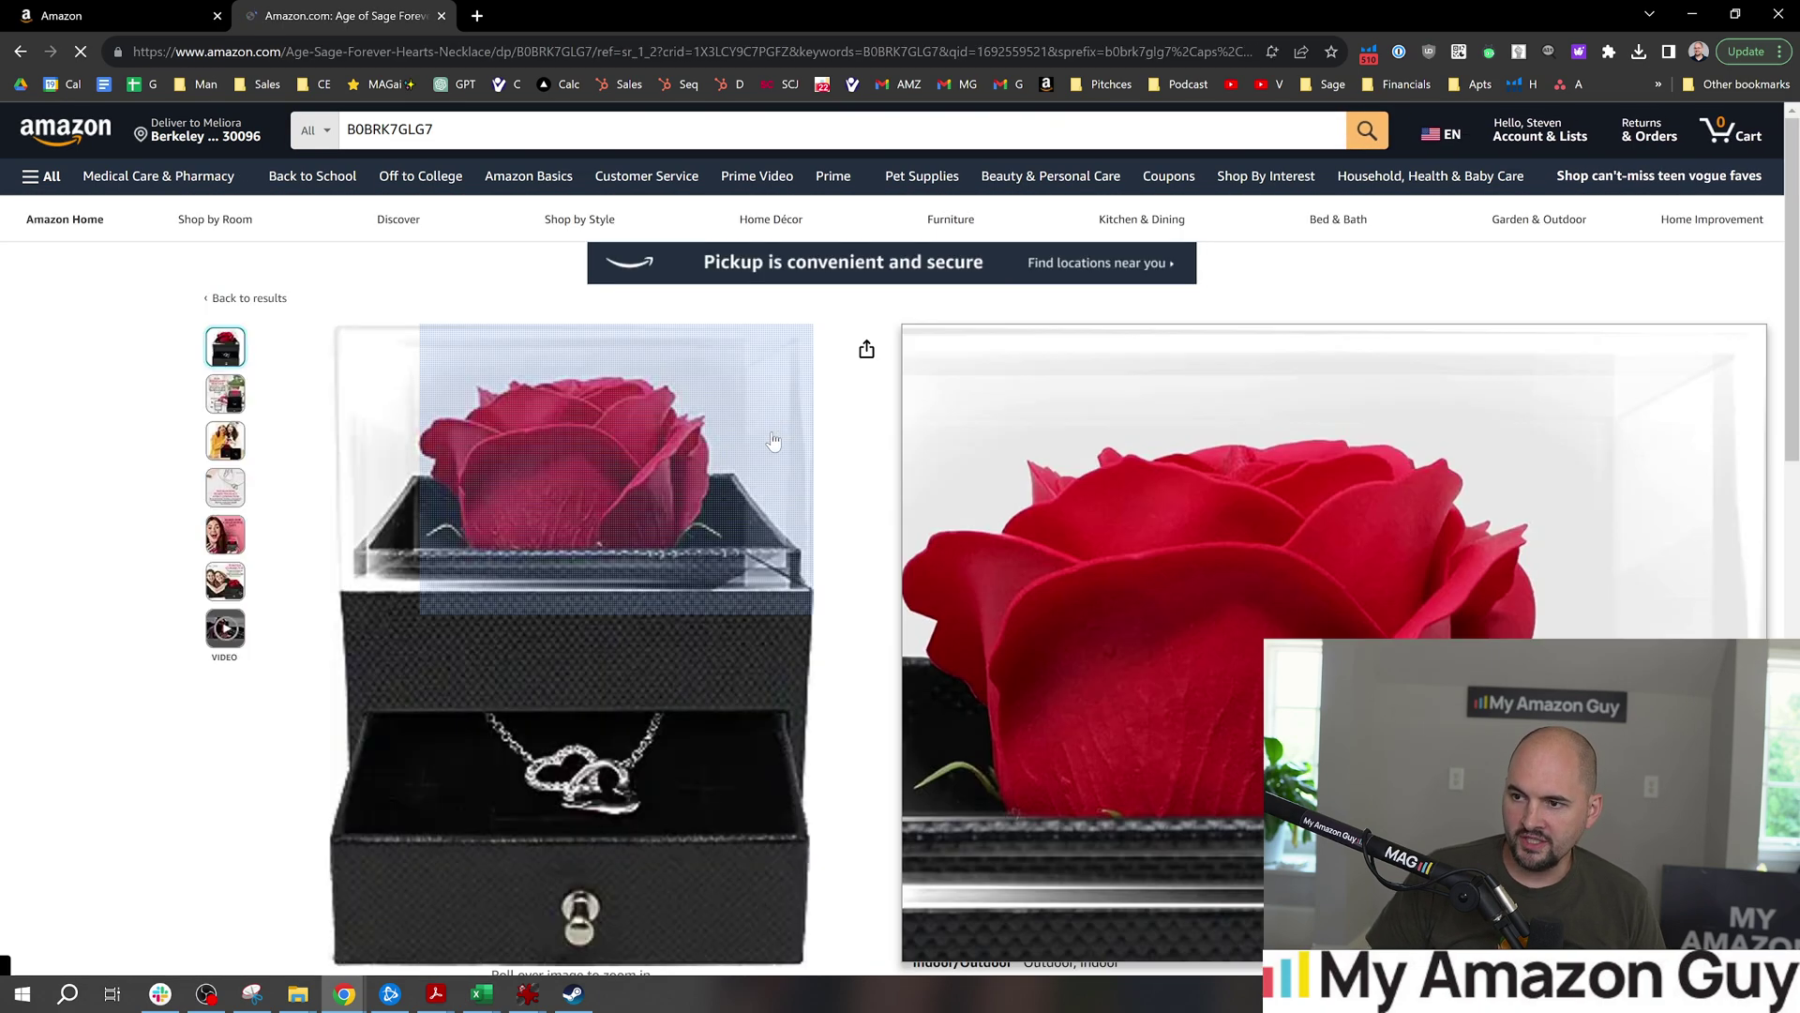
{"action": "scroll", "coordinate": [631, 853], "scroll_direction": "down", "scroll_amount": 2}
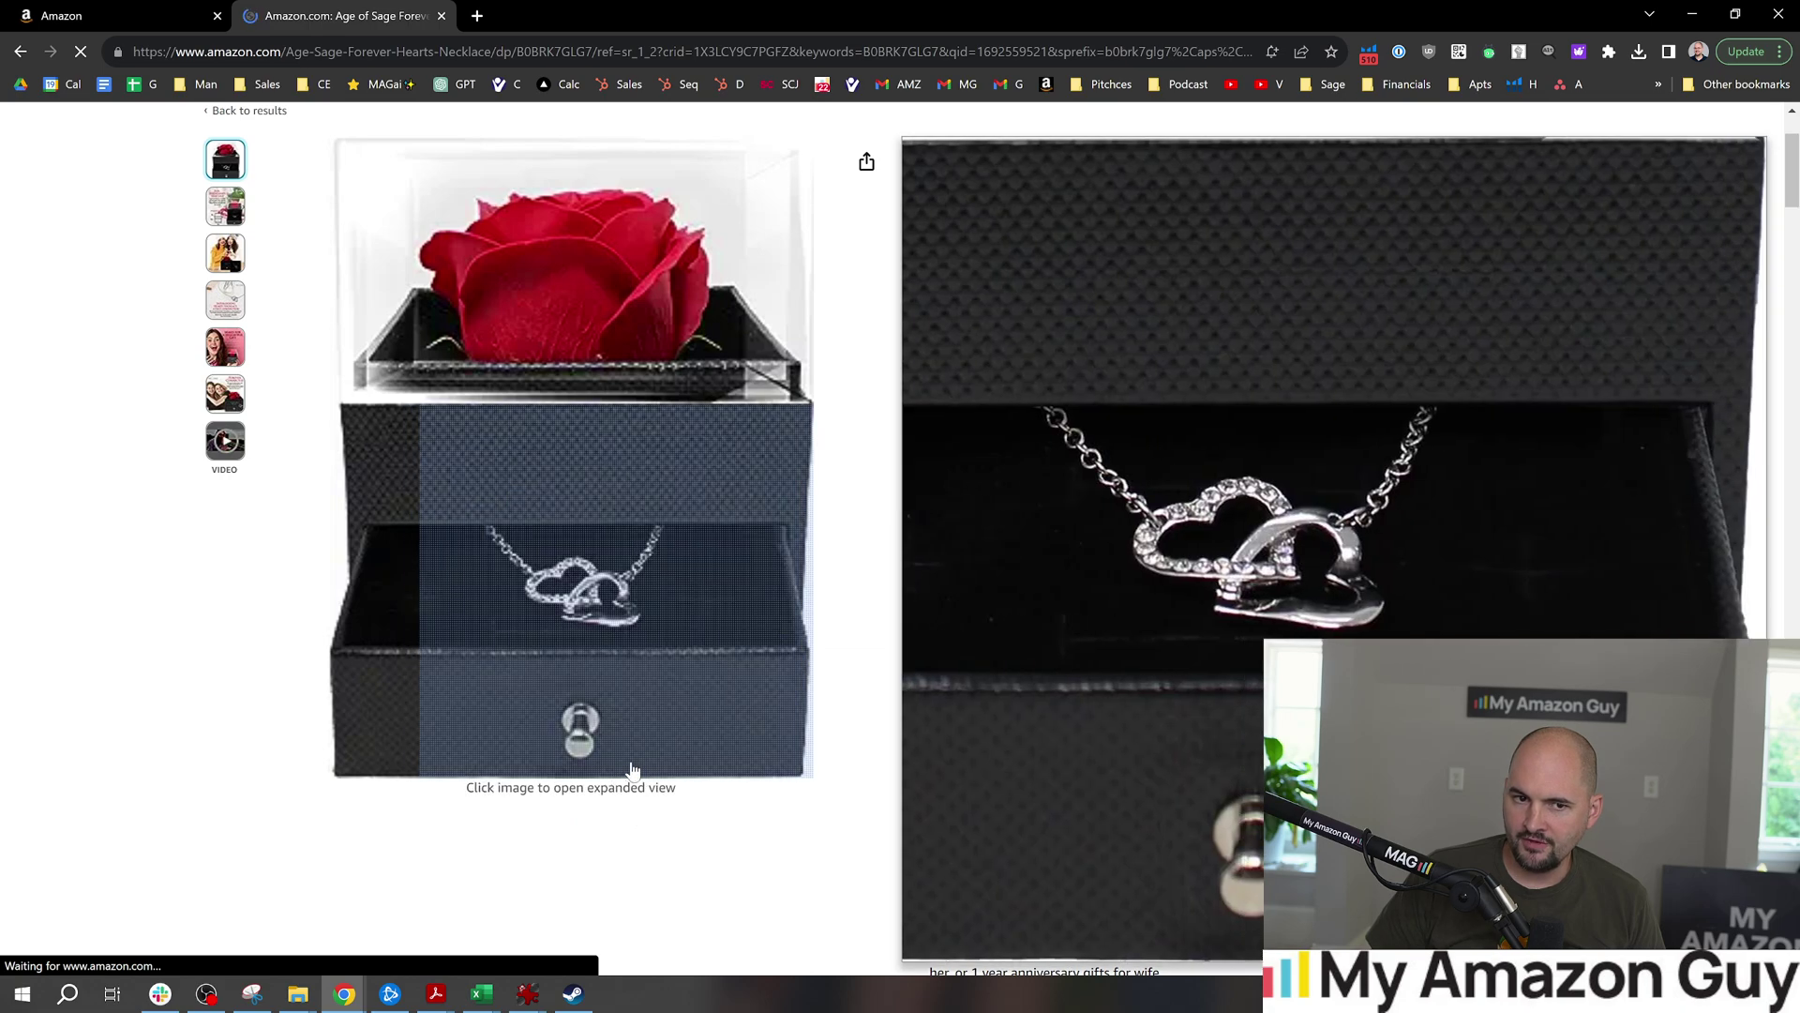
{"action": "scroll", "coordinate": [525, 440], "scroll_direction": "up", "scroll_amount": 2}
{"action": "scroll", "coordinate": [525, 441], "scroll_direction": "up", "scroll_amount": 1}
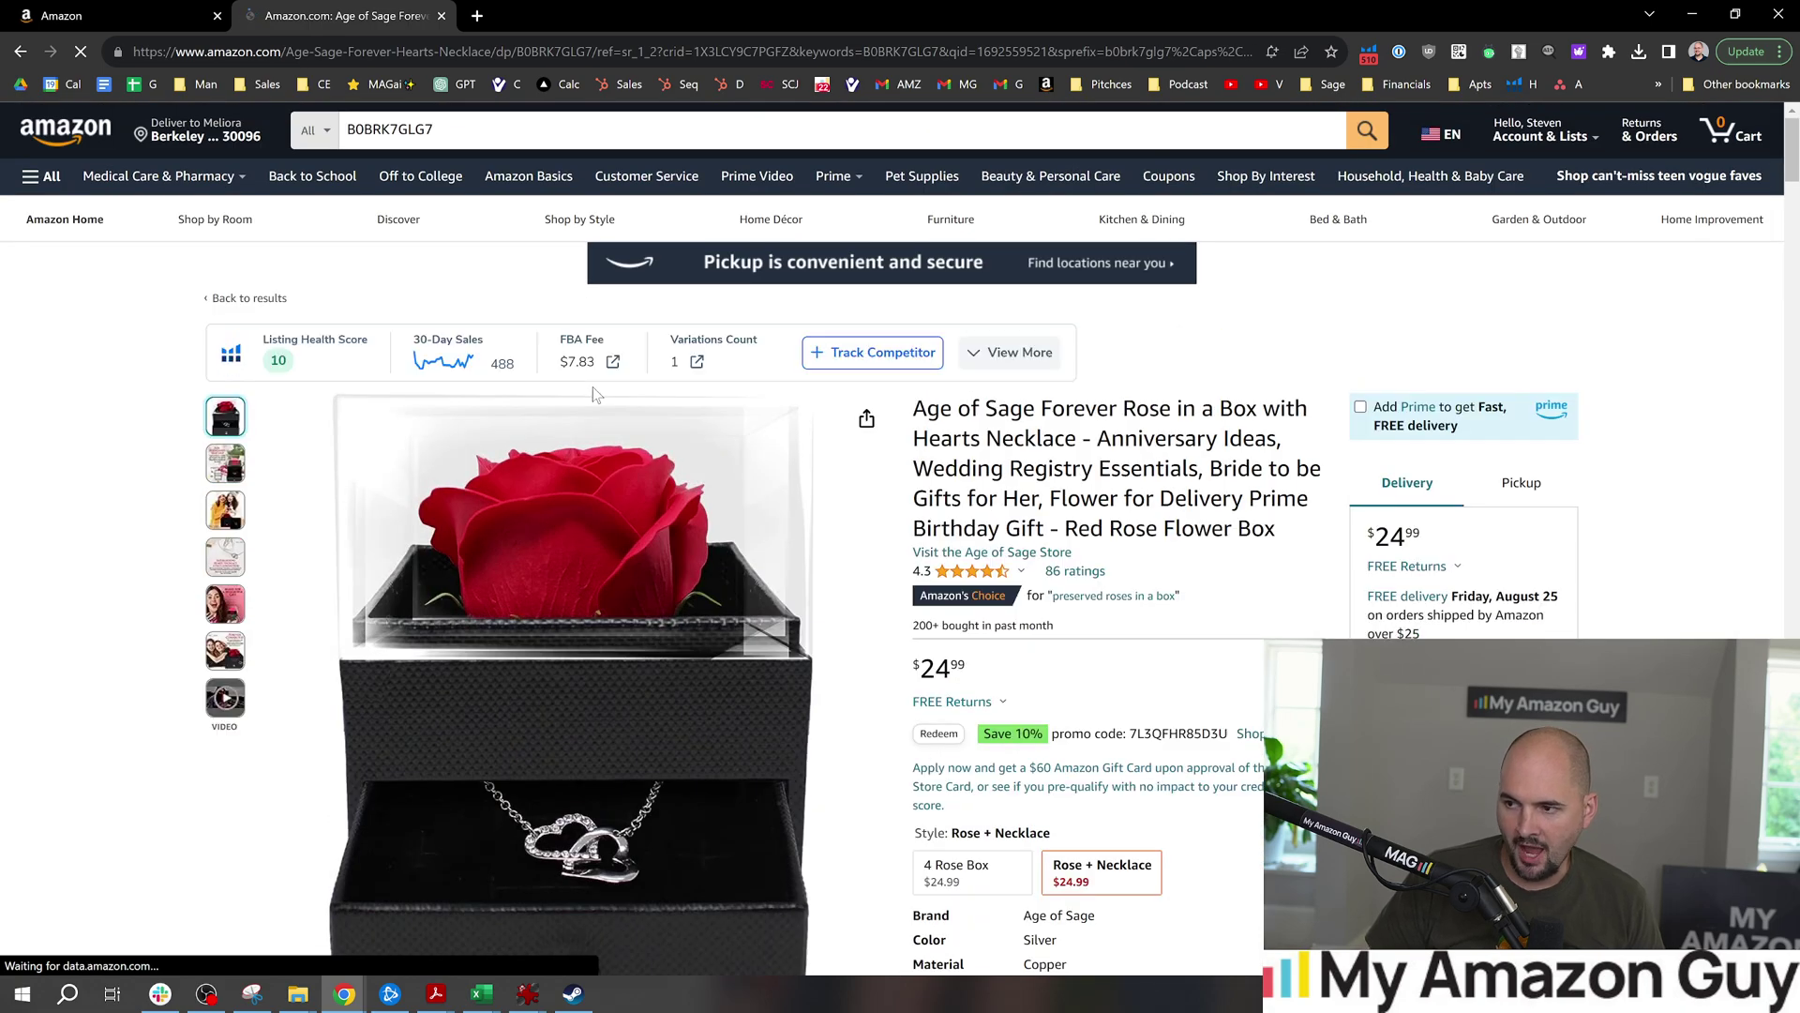
{"action": "key", "text": "alt+Tab"}
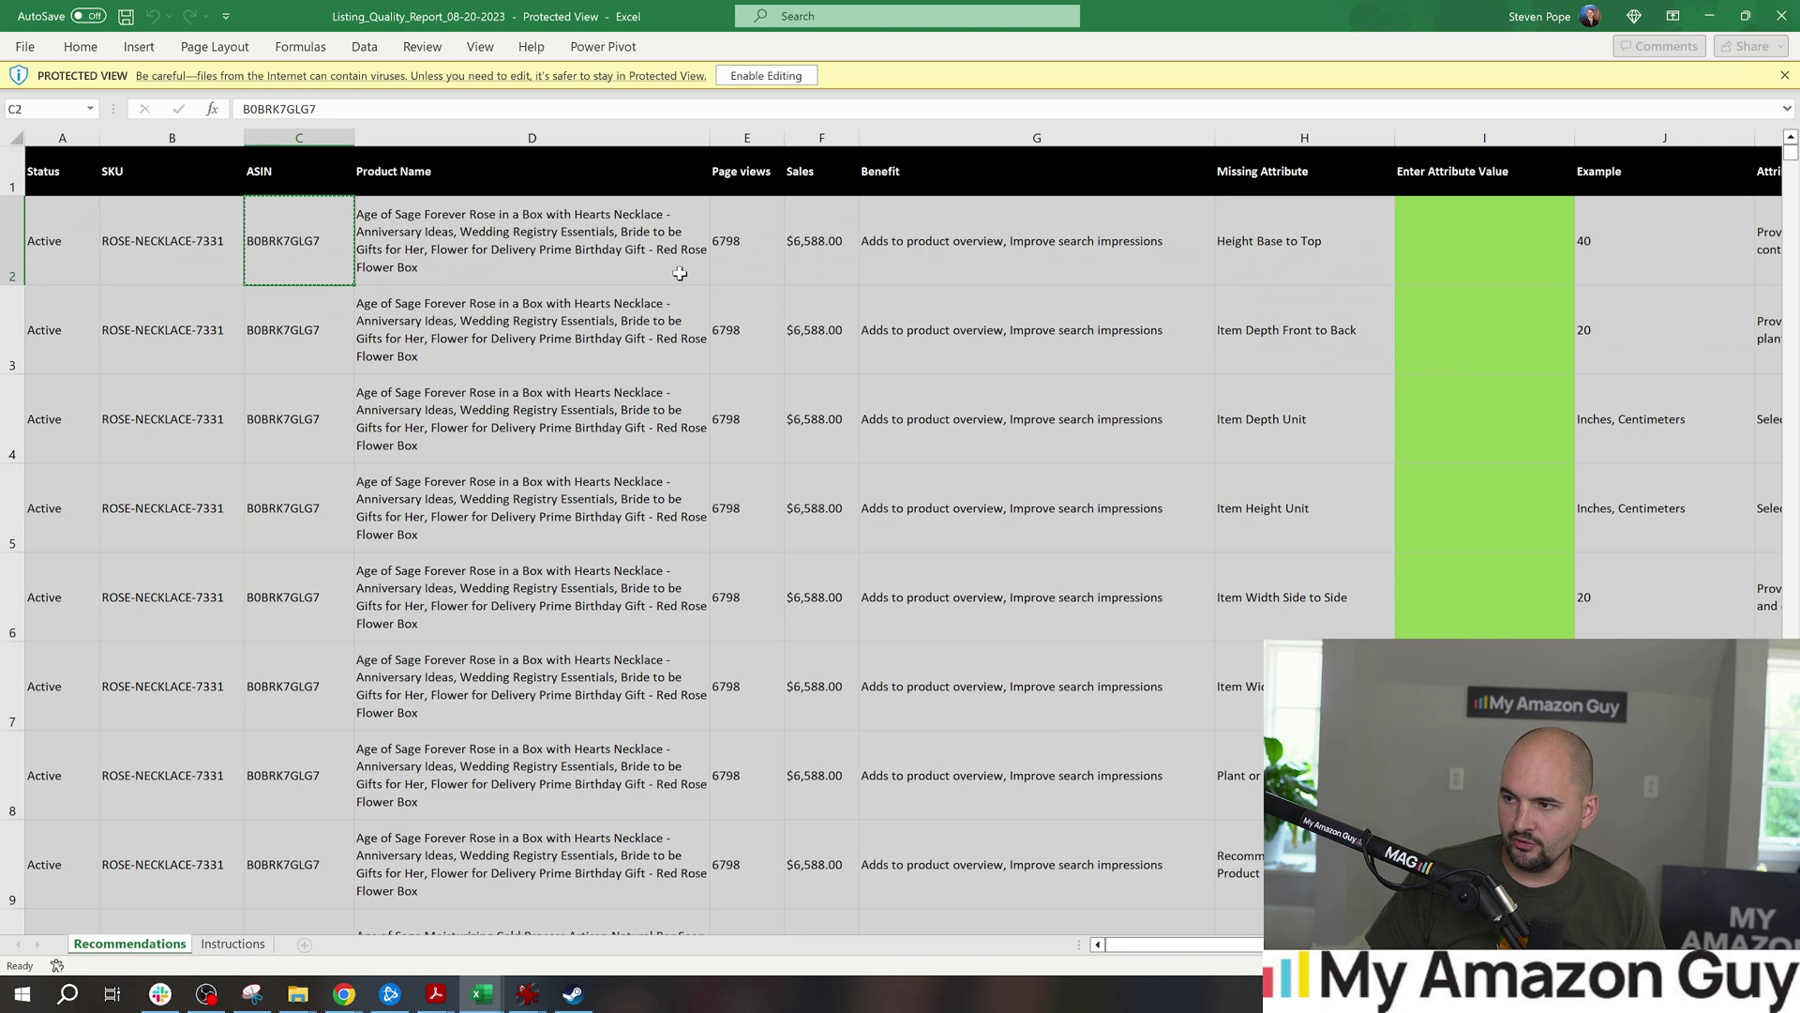
{"action": "left_click", "coordinate": [1520, 241]}
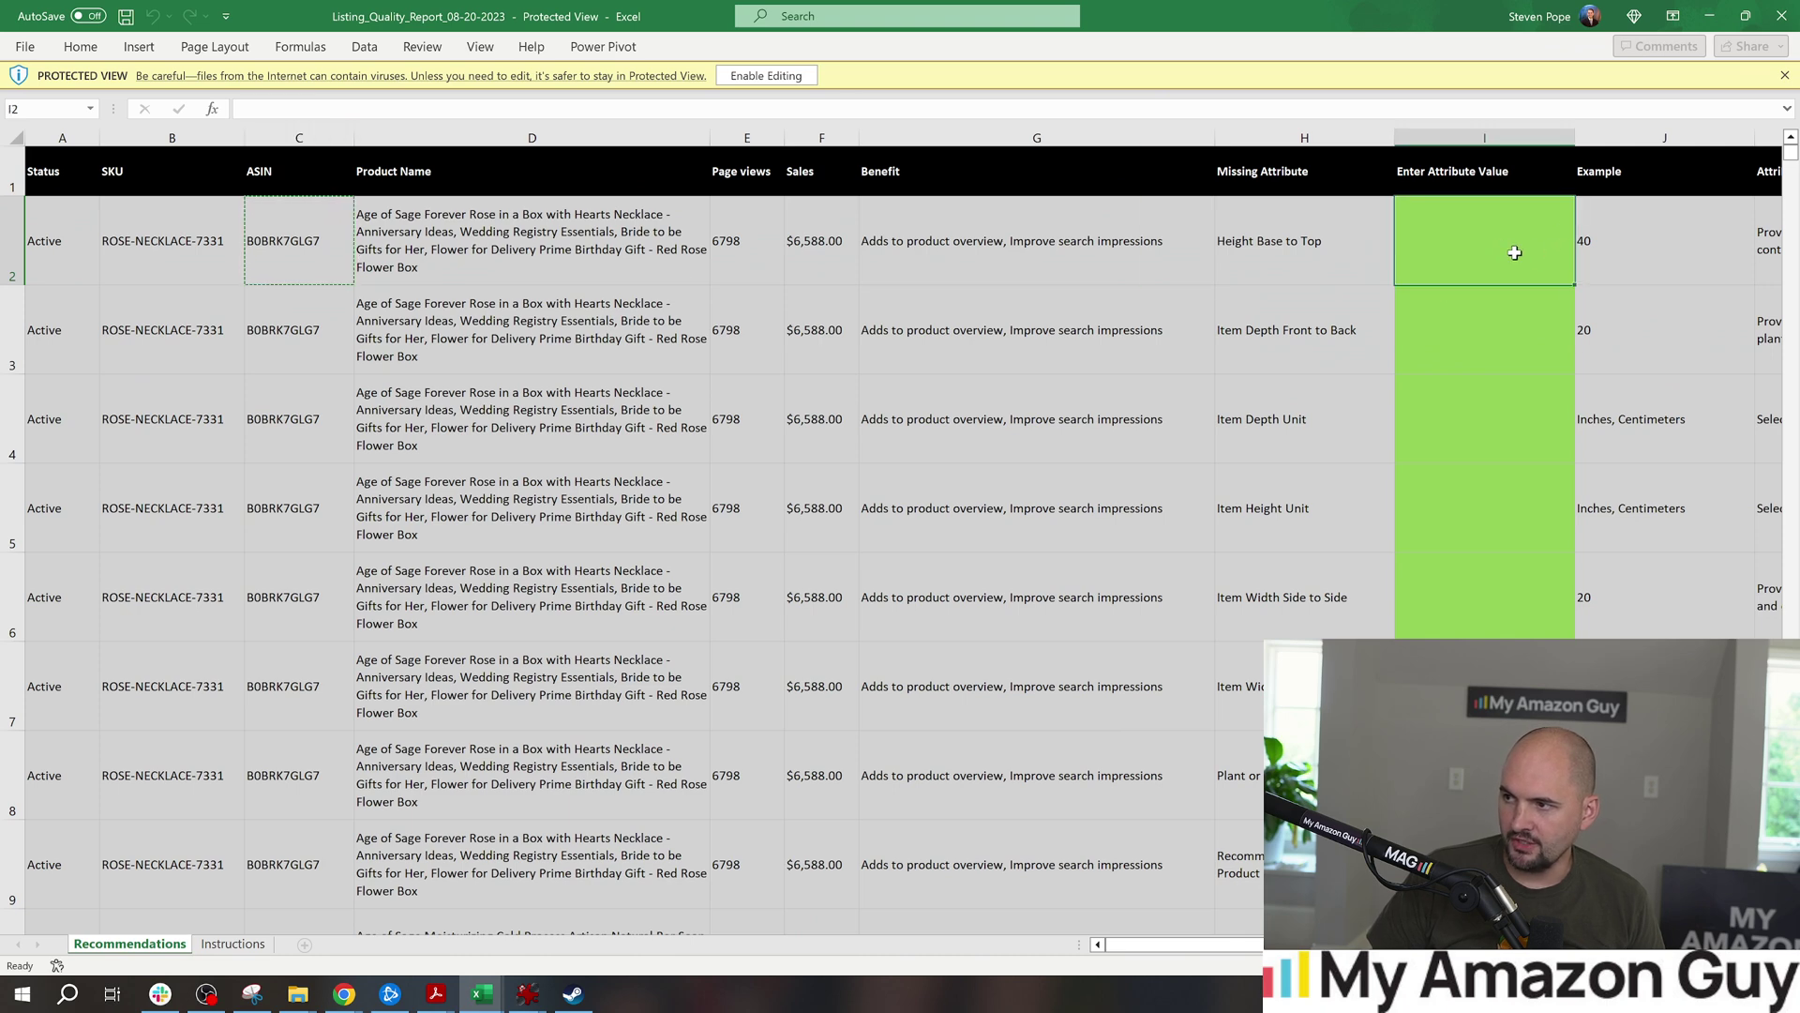
{"action": "left_click_drag", "start_coordinate": [1217, 948], "coordinate": [1304, 949]}
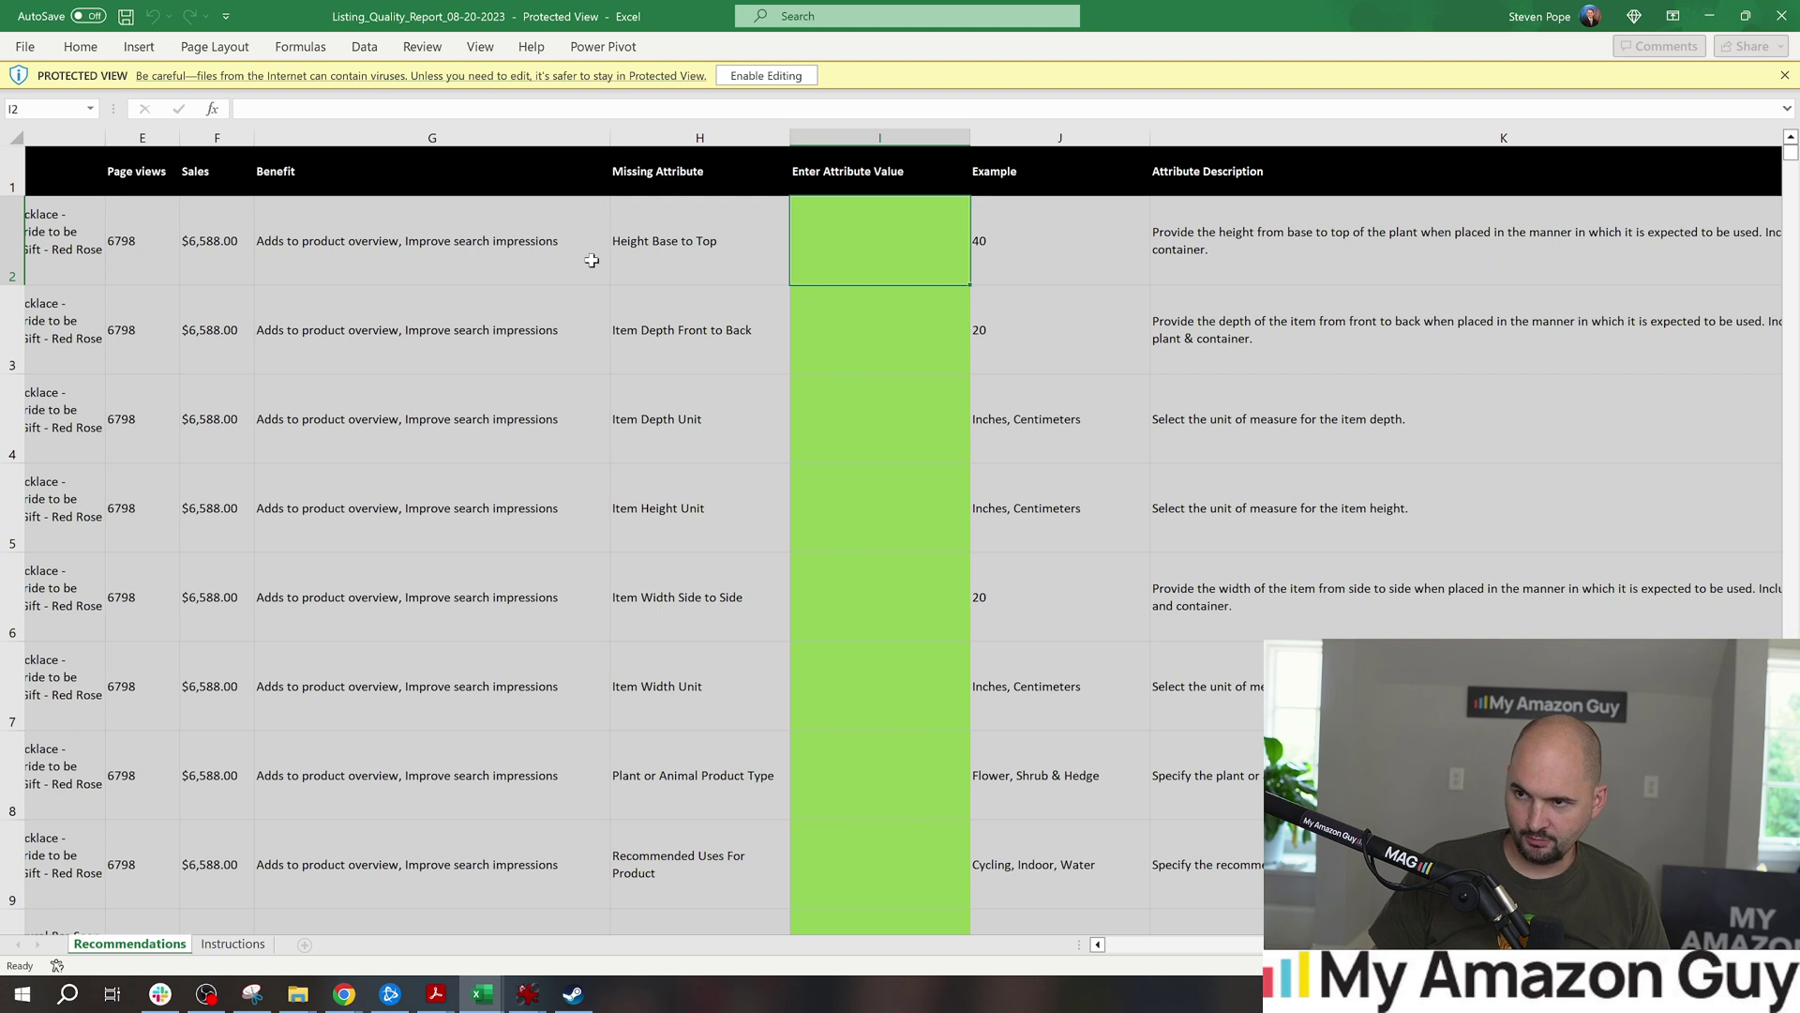
{"action": "left_click", "coordinate": [412, 244]}
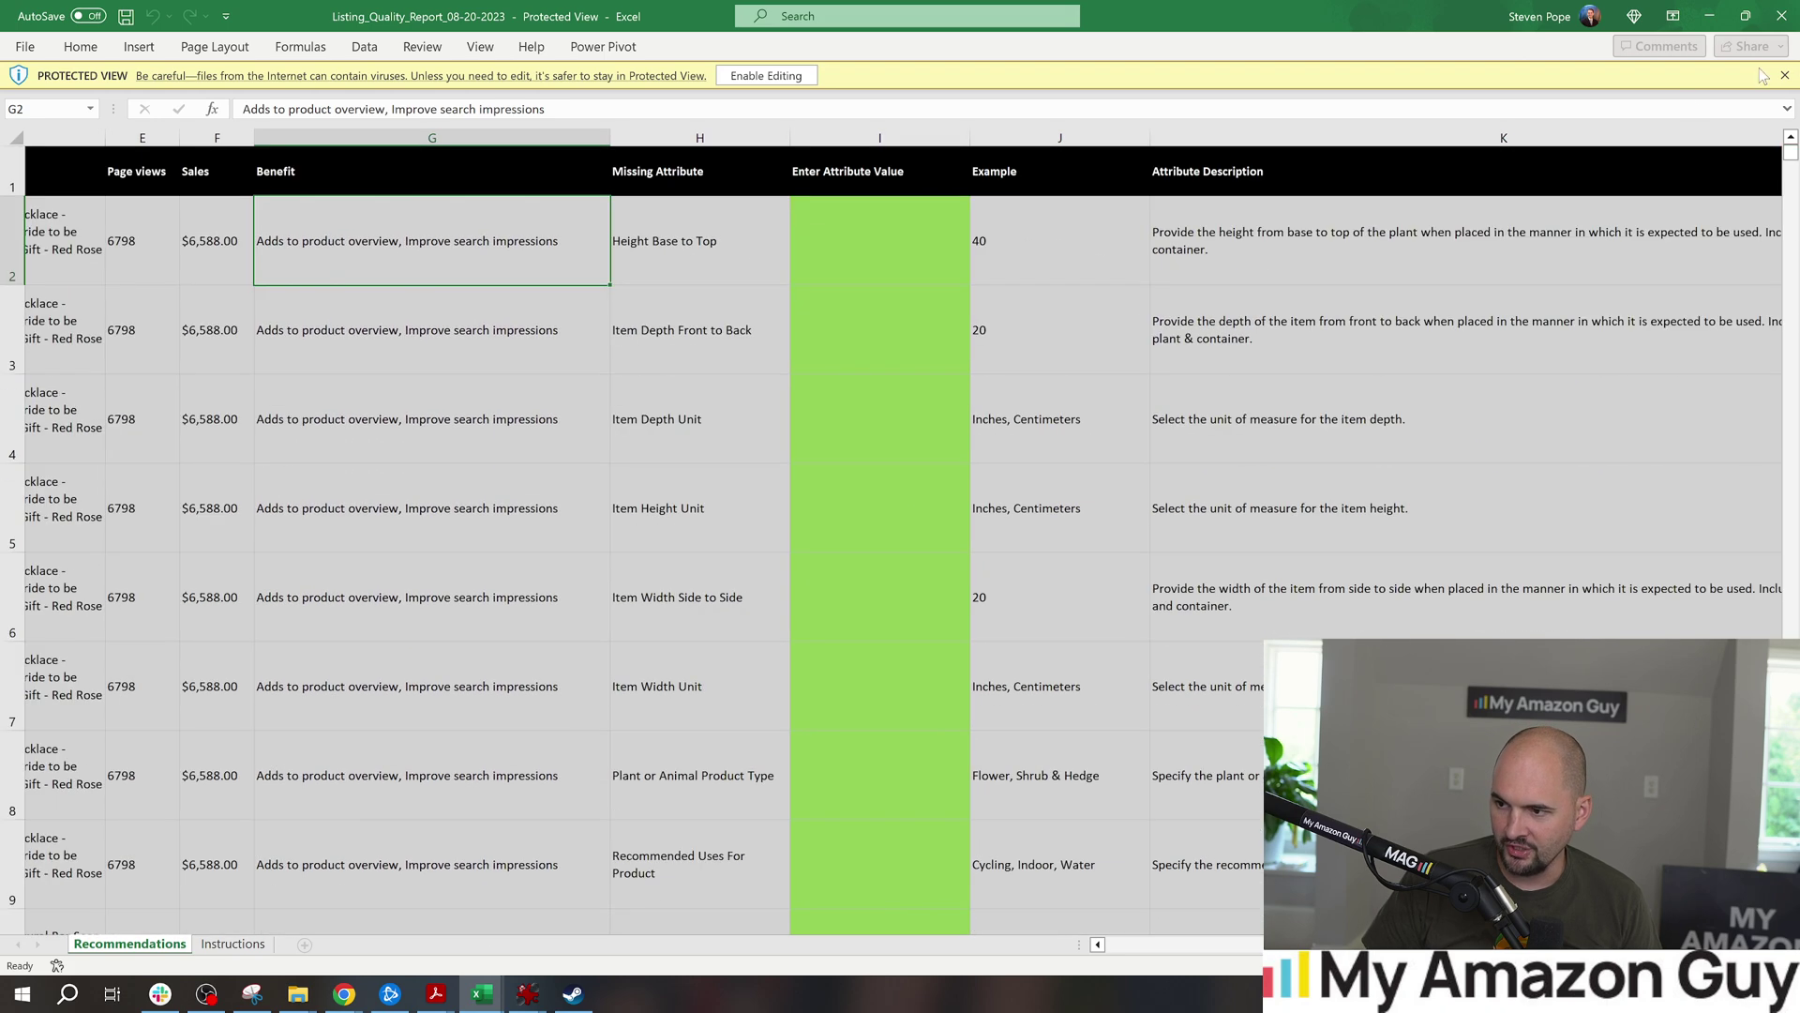
Check the example height value 40 in J2 and glance at the Instructions sheet.
{"action": "left_click", "coordinate": [1090, 297]}
{"action": "left_click", "coordinate": [985, 266]}
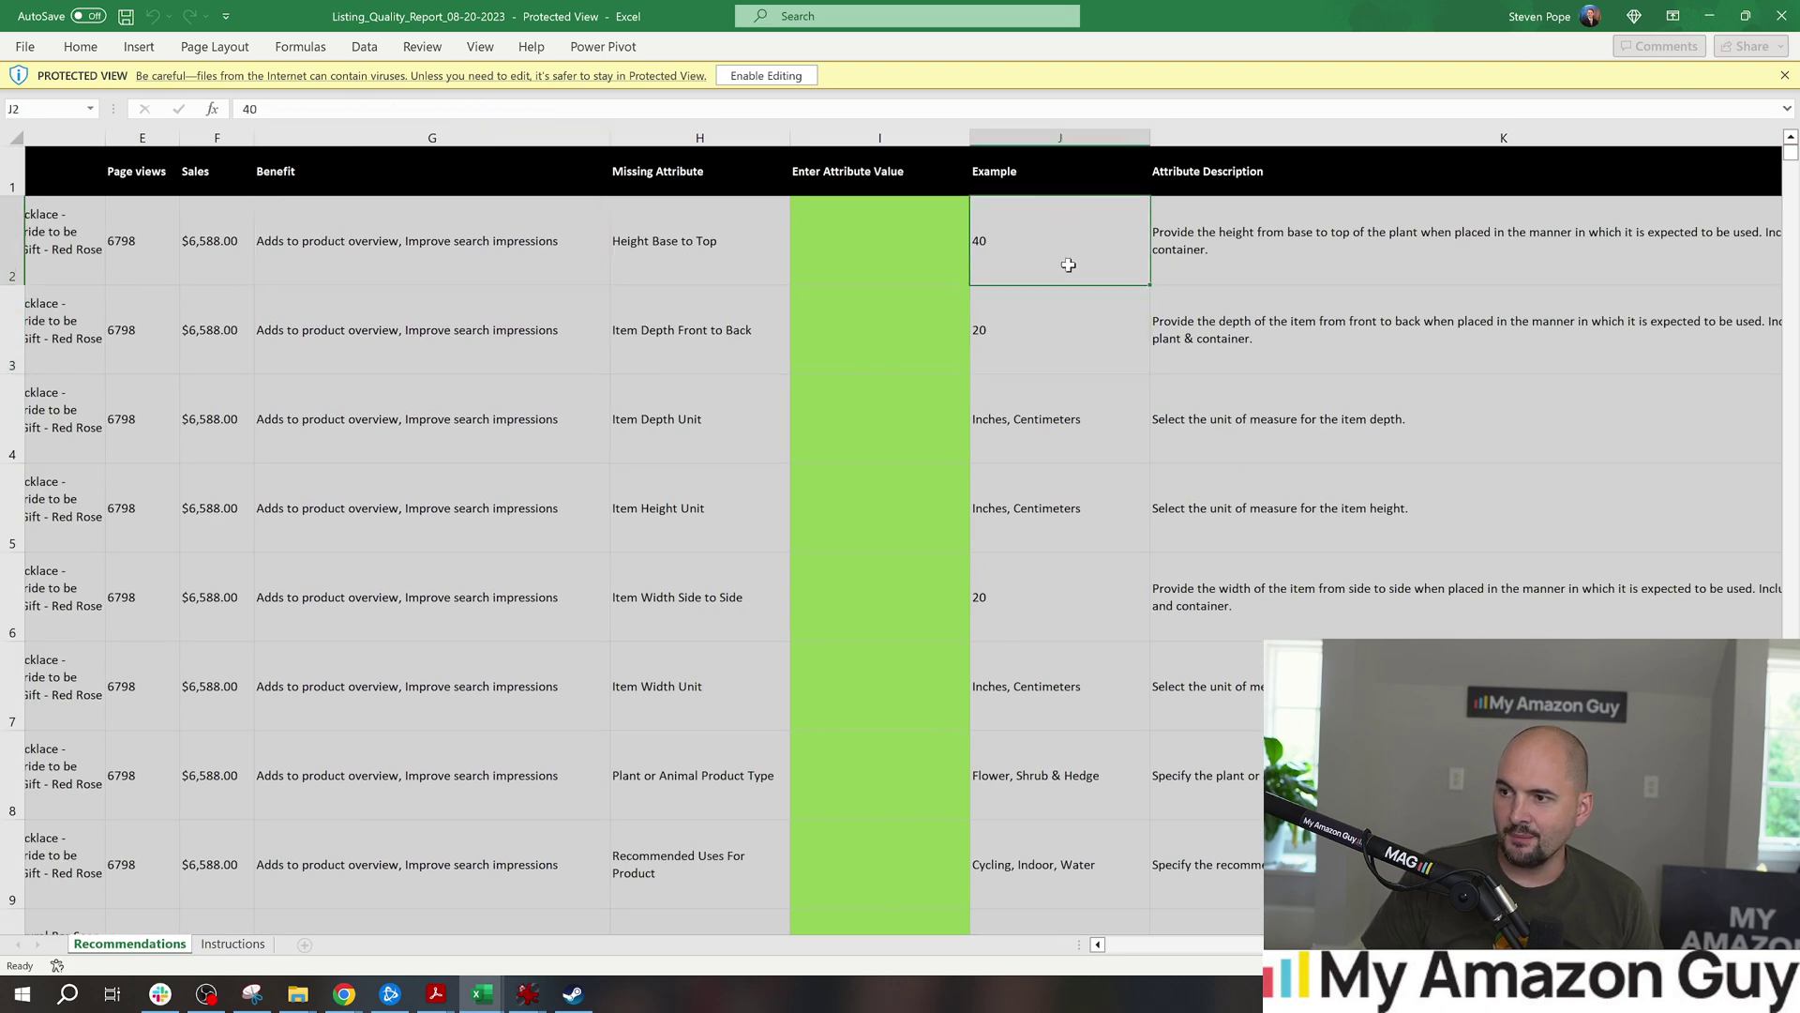
{"action": "left_click", "coordinate": [232, 944]}
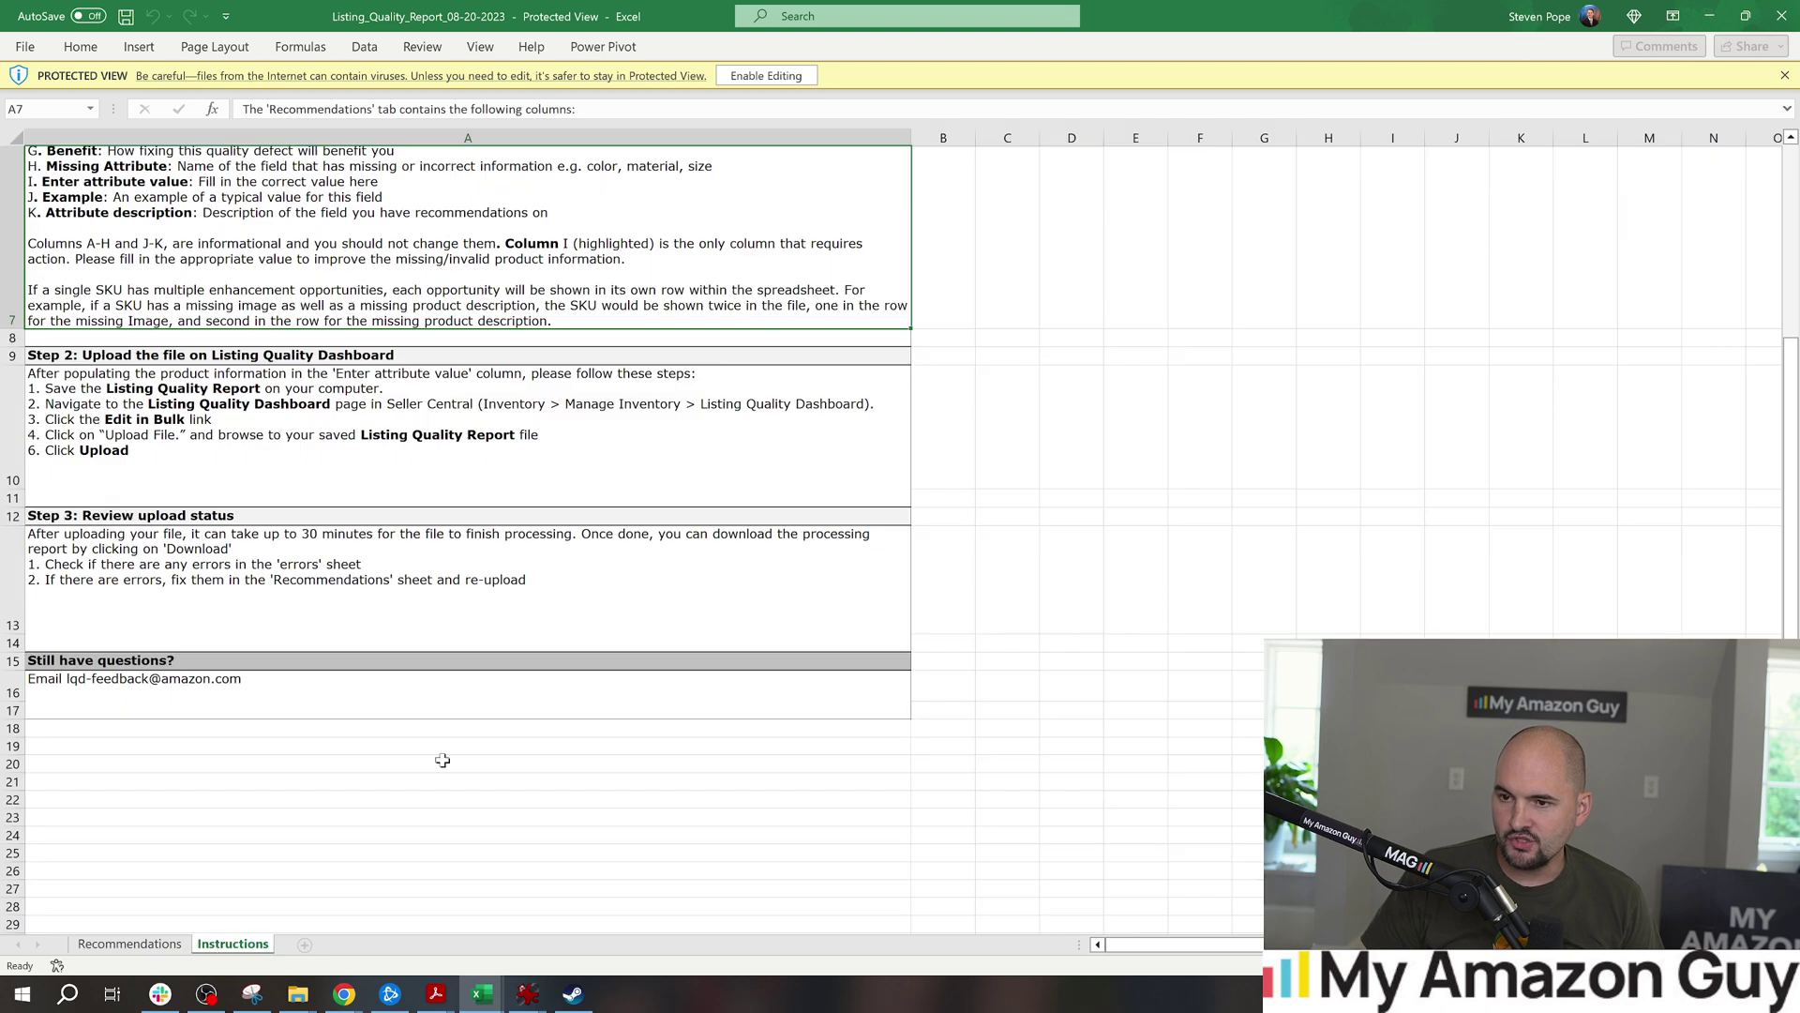
{"action": "left_click", "coordinate": [178, 947]}
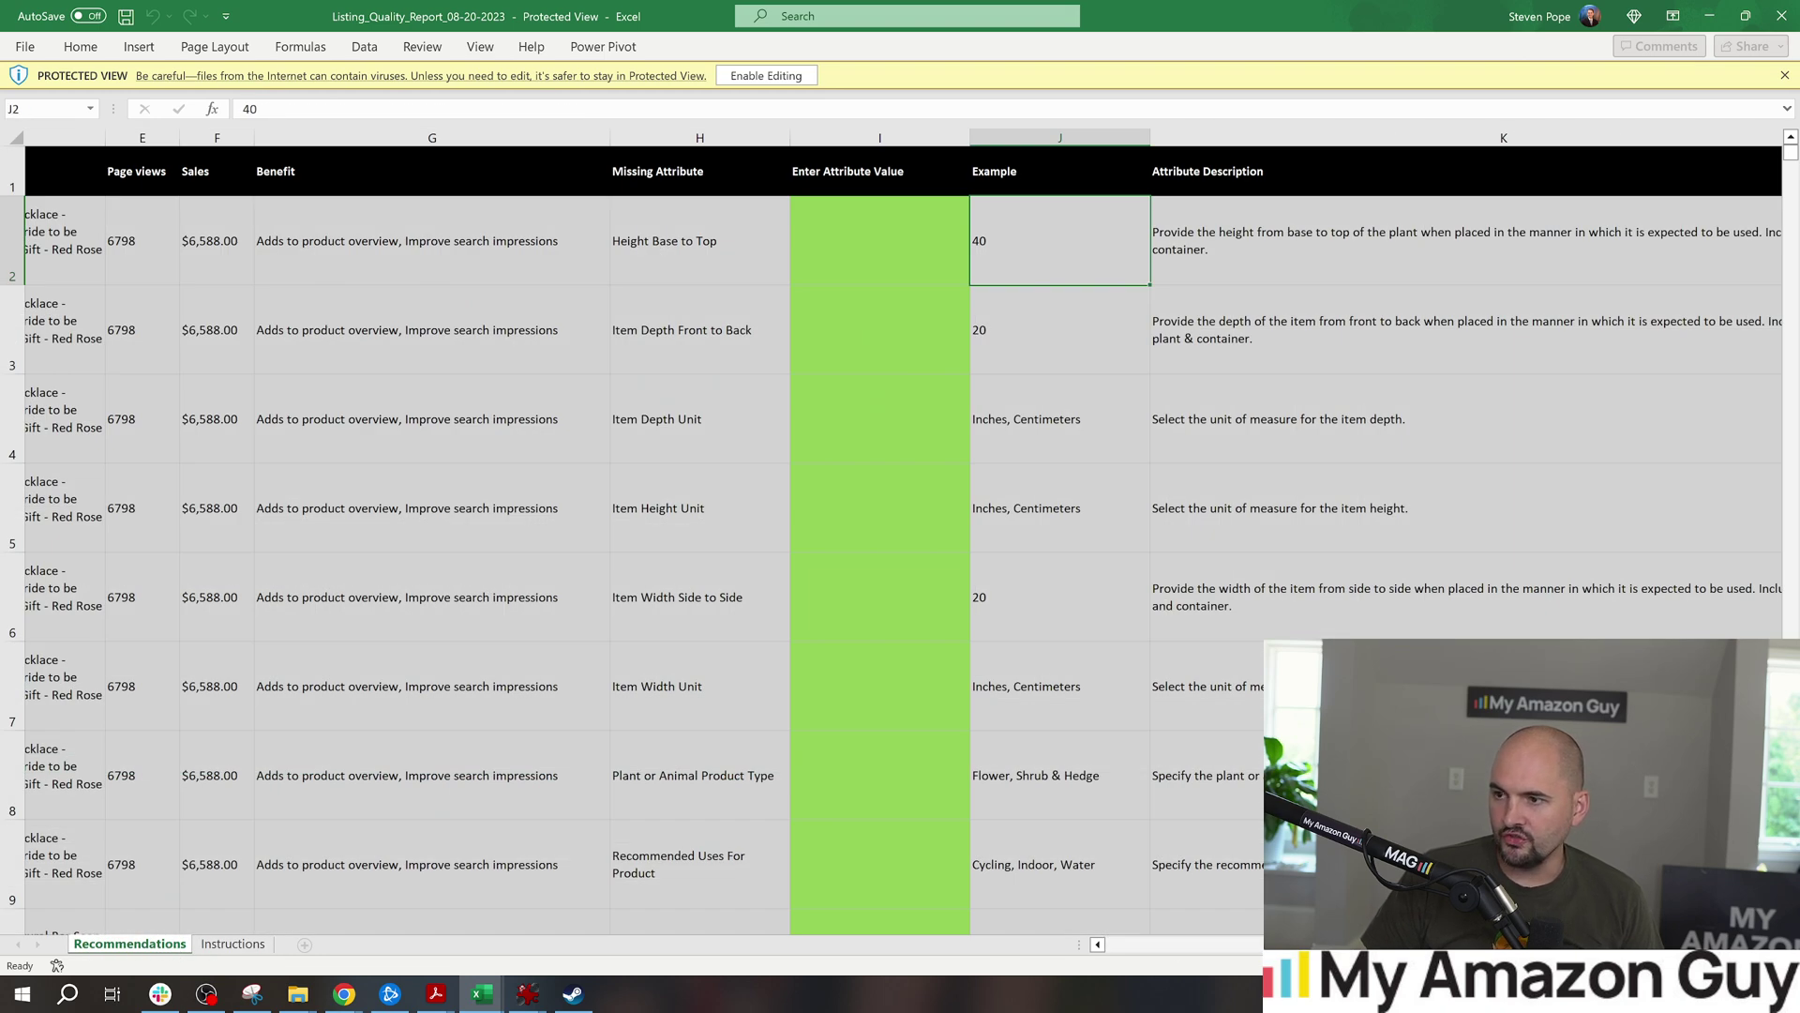
{"action": "left_click_drag", "start_coordinate": [1299, 946], "coordinate": [1183, 942]}
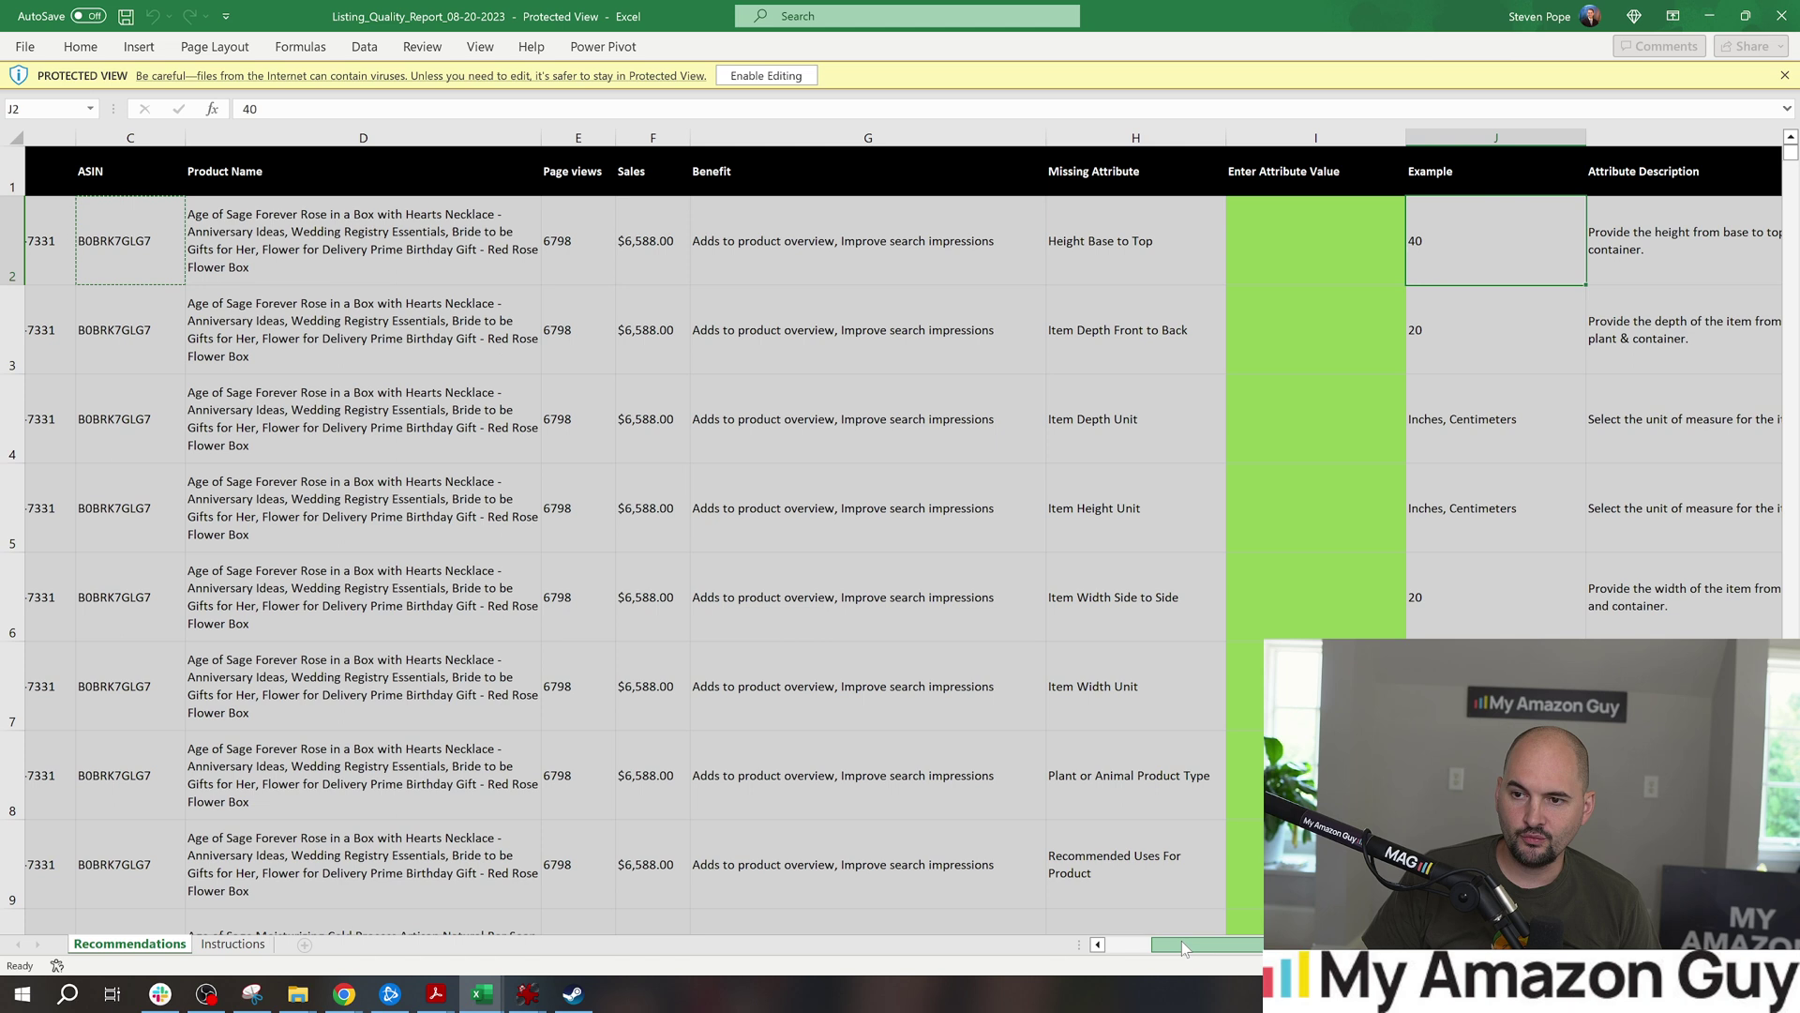
{"action": "left_click_drag", "start_coordinate": [1182, 942], "coordinate": [1222, 947]}
Review missing attributes down to the soap gift set's Material Type Free row.
{"action": "left_click", "coordinate": [1018, 245]}
{"action": "left_click", "coordinate": [1021, 414]}
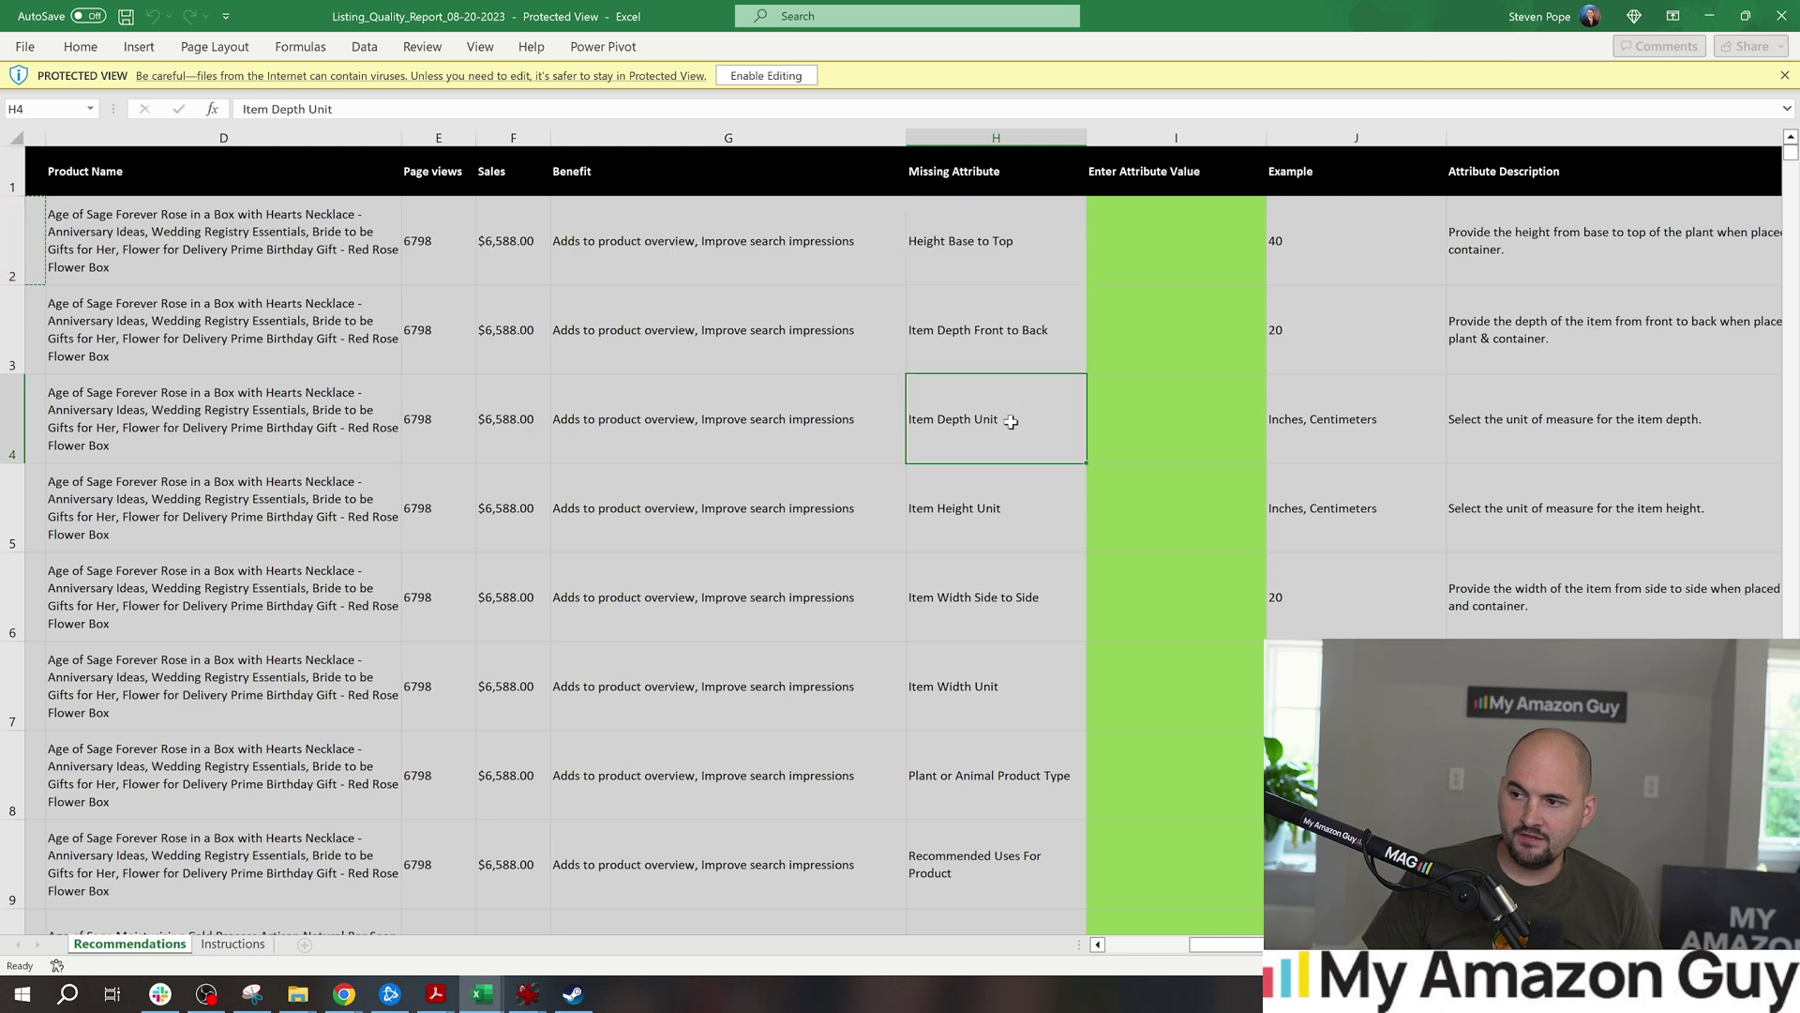
{"action": "left_click", "coordinate": [996, 642]}
{"action": "scroll", "coordinate": [1002, 713], "scroll_direction": "down", "scroll_amount": 1}
{"action": "scroll", "coordinate": [1002, 713], "scroll_direction": "down", "scroll_amount": 1}
{"action": "left_click", "coordinate": [1008, 757]}
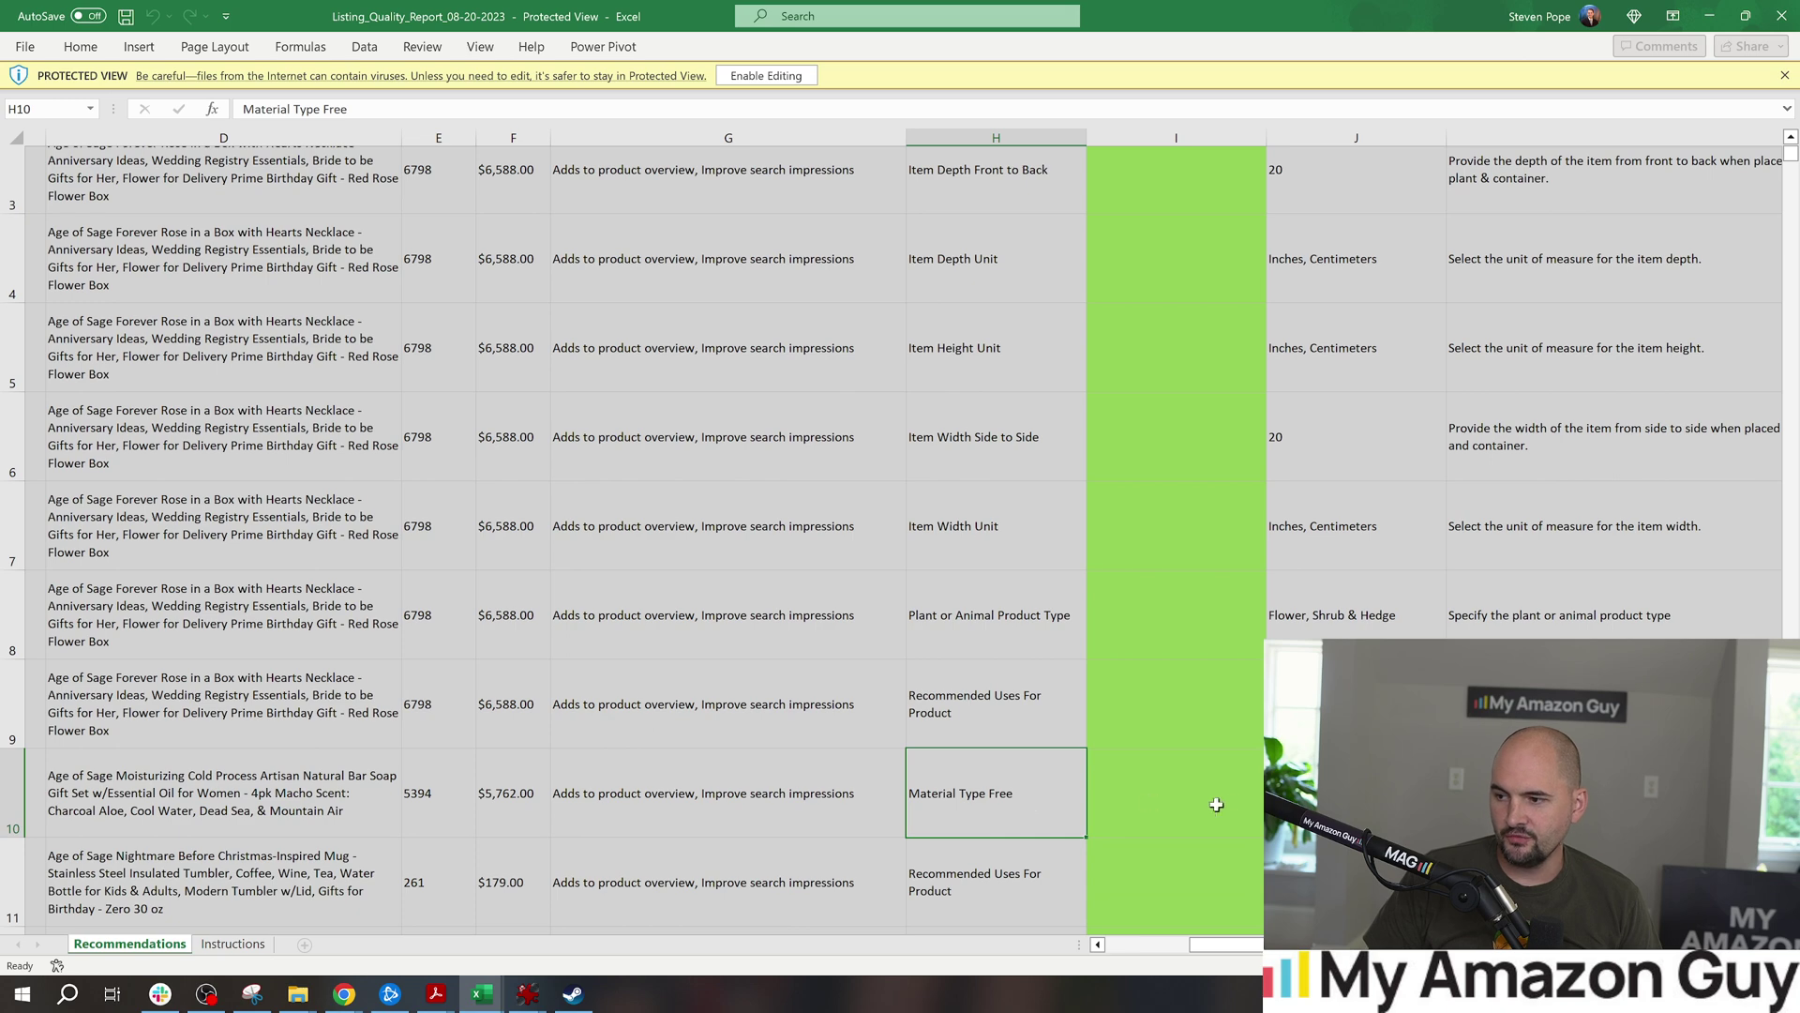
{"action": "left_click", "coordinate": [1322, 792]}
Copy the example Paraben Free into the soap gift set's Material Type Free value cell.
{"action": "left_click", "coordinate": [1189, 788]}
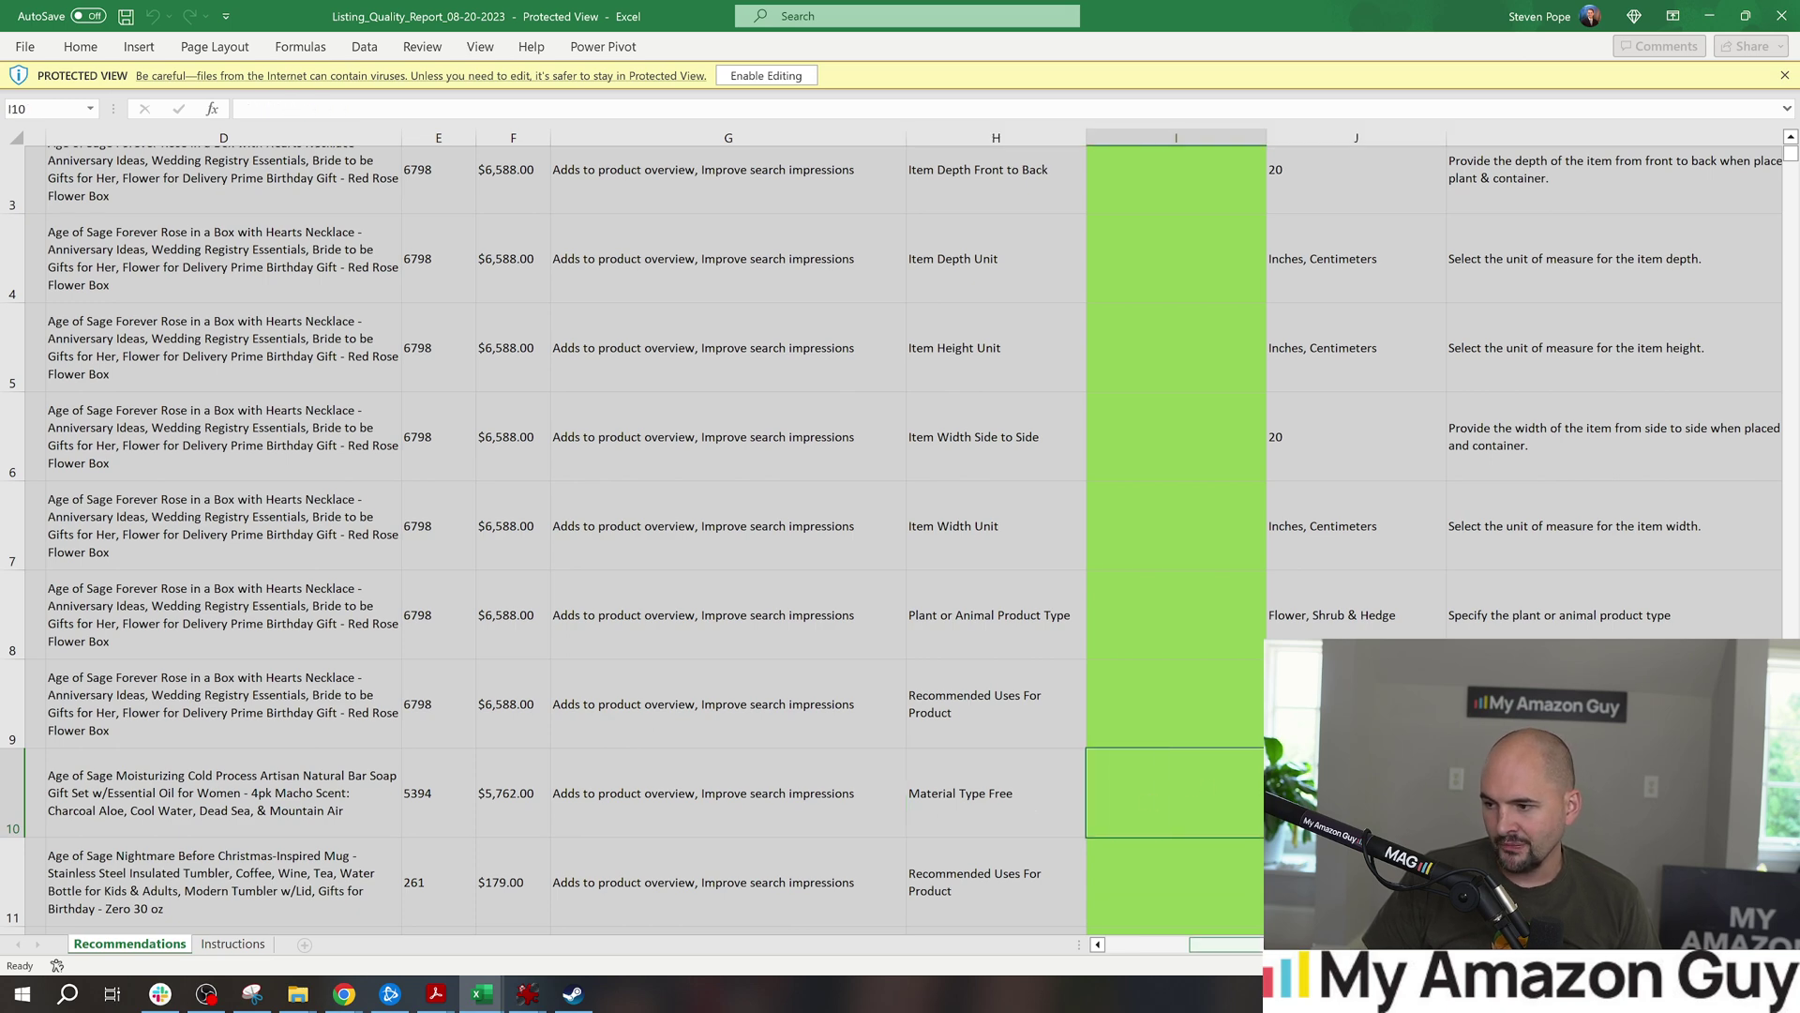
{"action": "left_click_drag", "start_coordinate": [1290, 944], "coordinate": [1370, 944]}
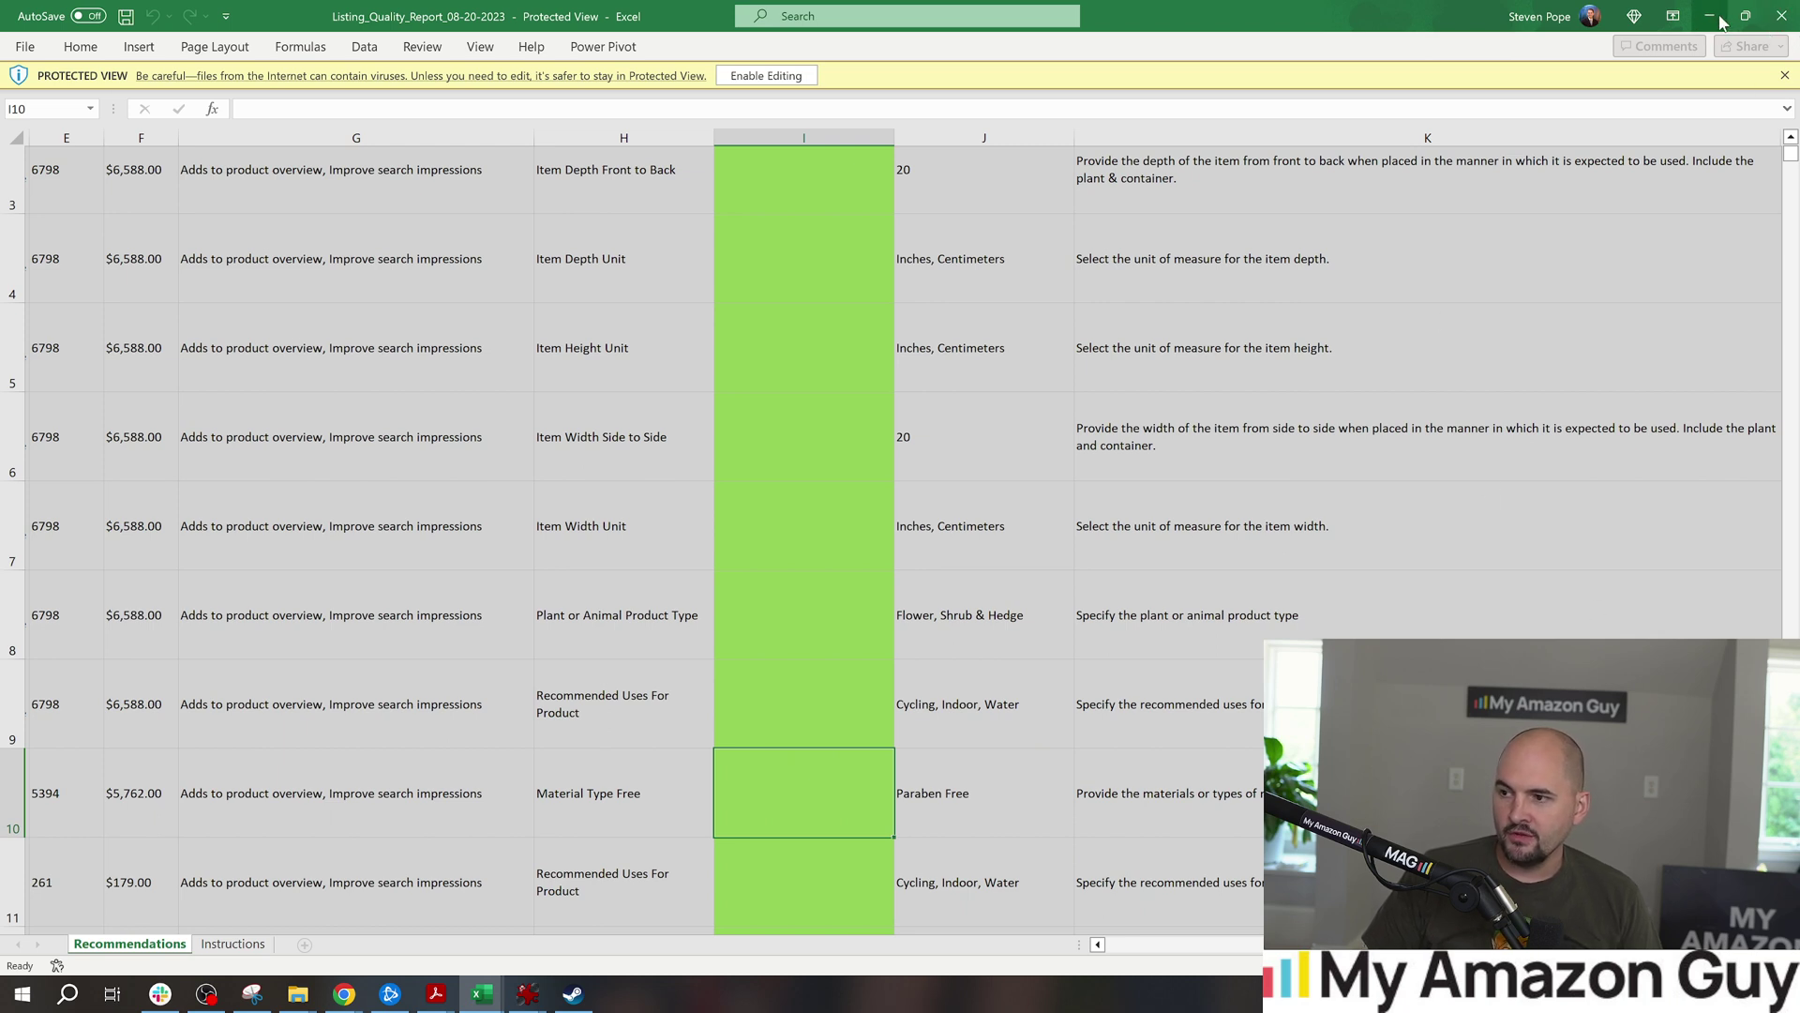
{"action": "left_click", "coordinate": [908, 790]}
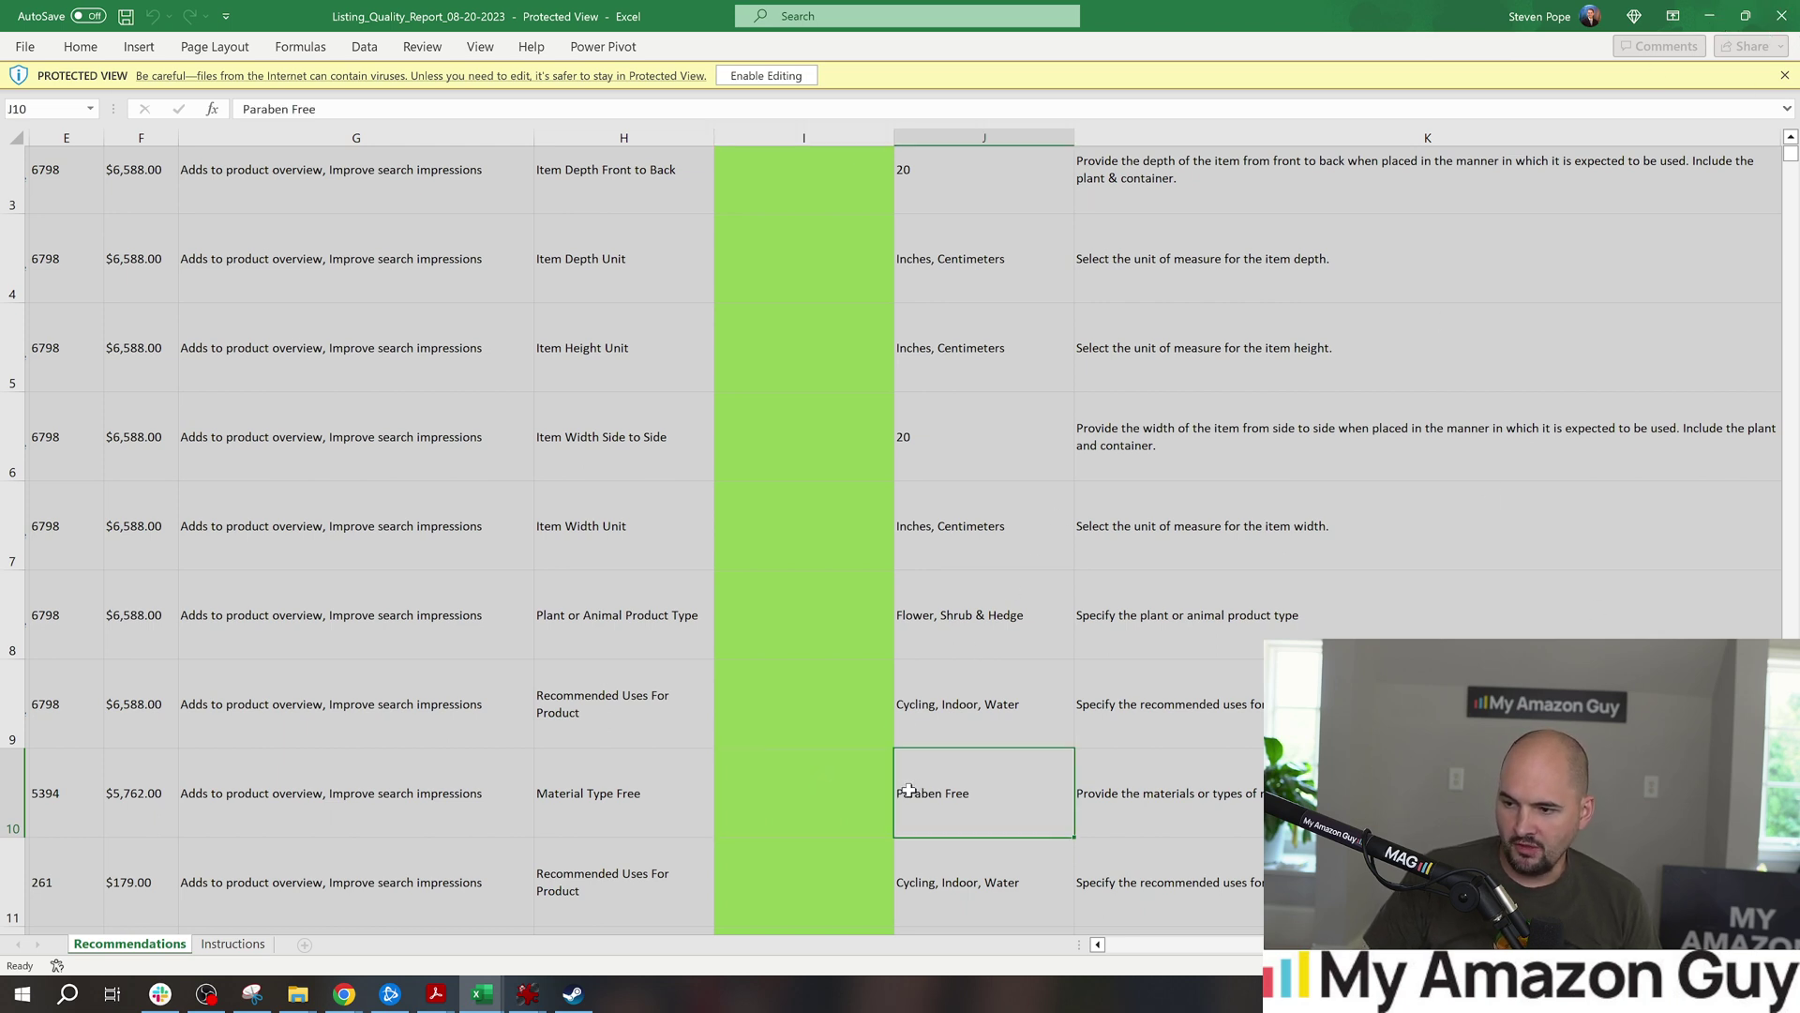
{"action": "key", "text": "ctrl+c"}
{"action": "left_click", "coordinate": [833, 812]}
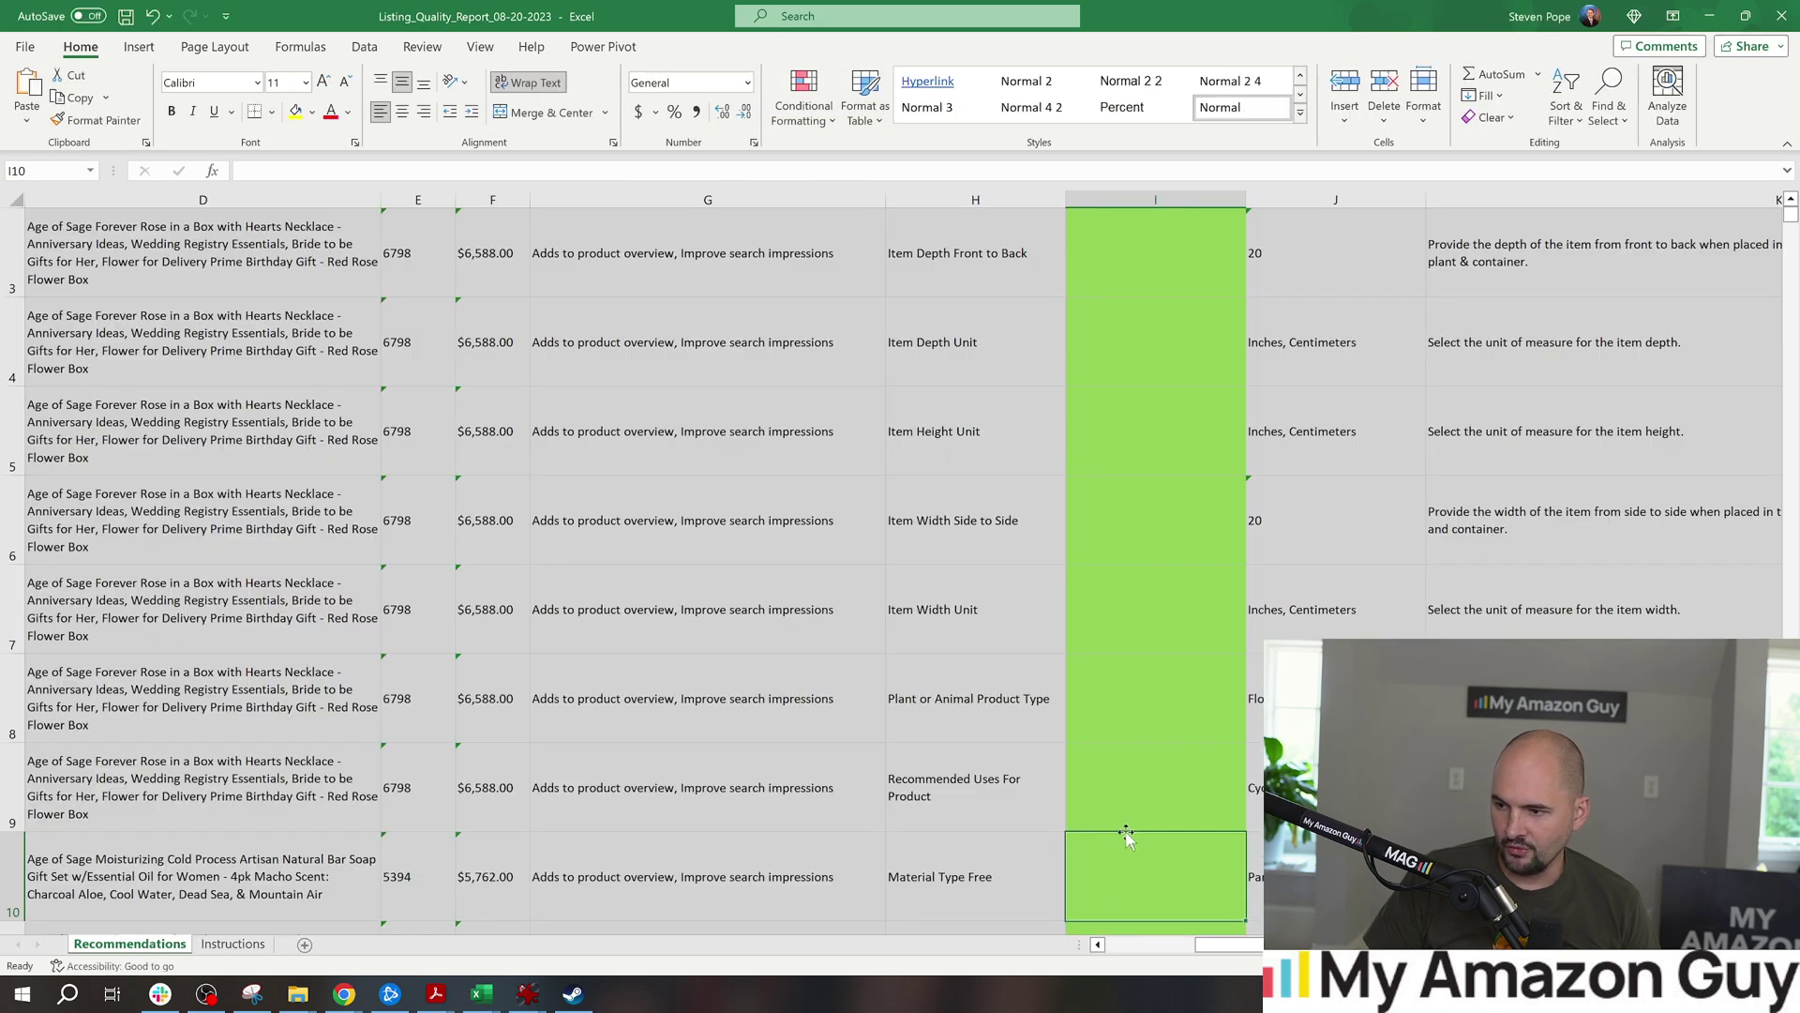
{"action": "key", "text": "ctrl+v"}
{"action": "scroll", "coordinate": [1125, 835], "scroll_direction": "down", "scroll_amount": 2}
{"action": "left_click", "coordinate": [1109, 763]}
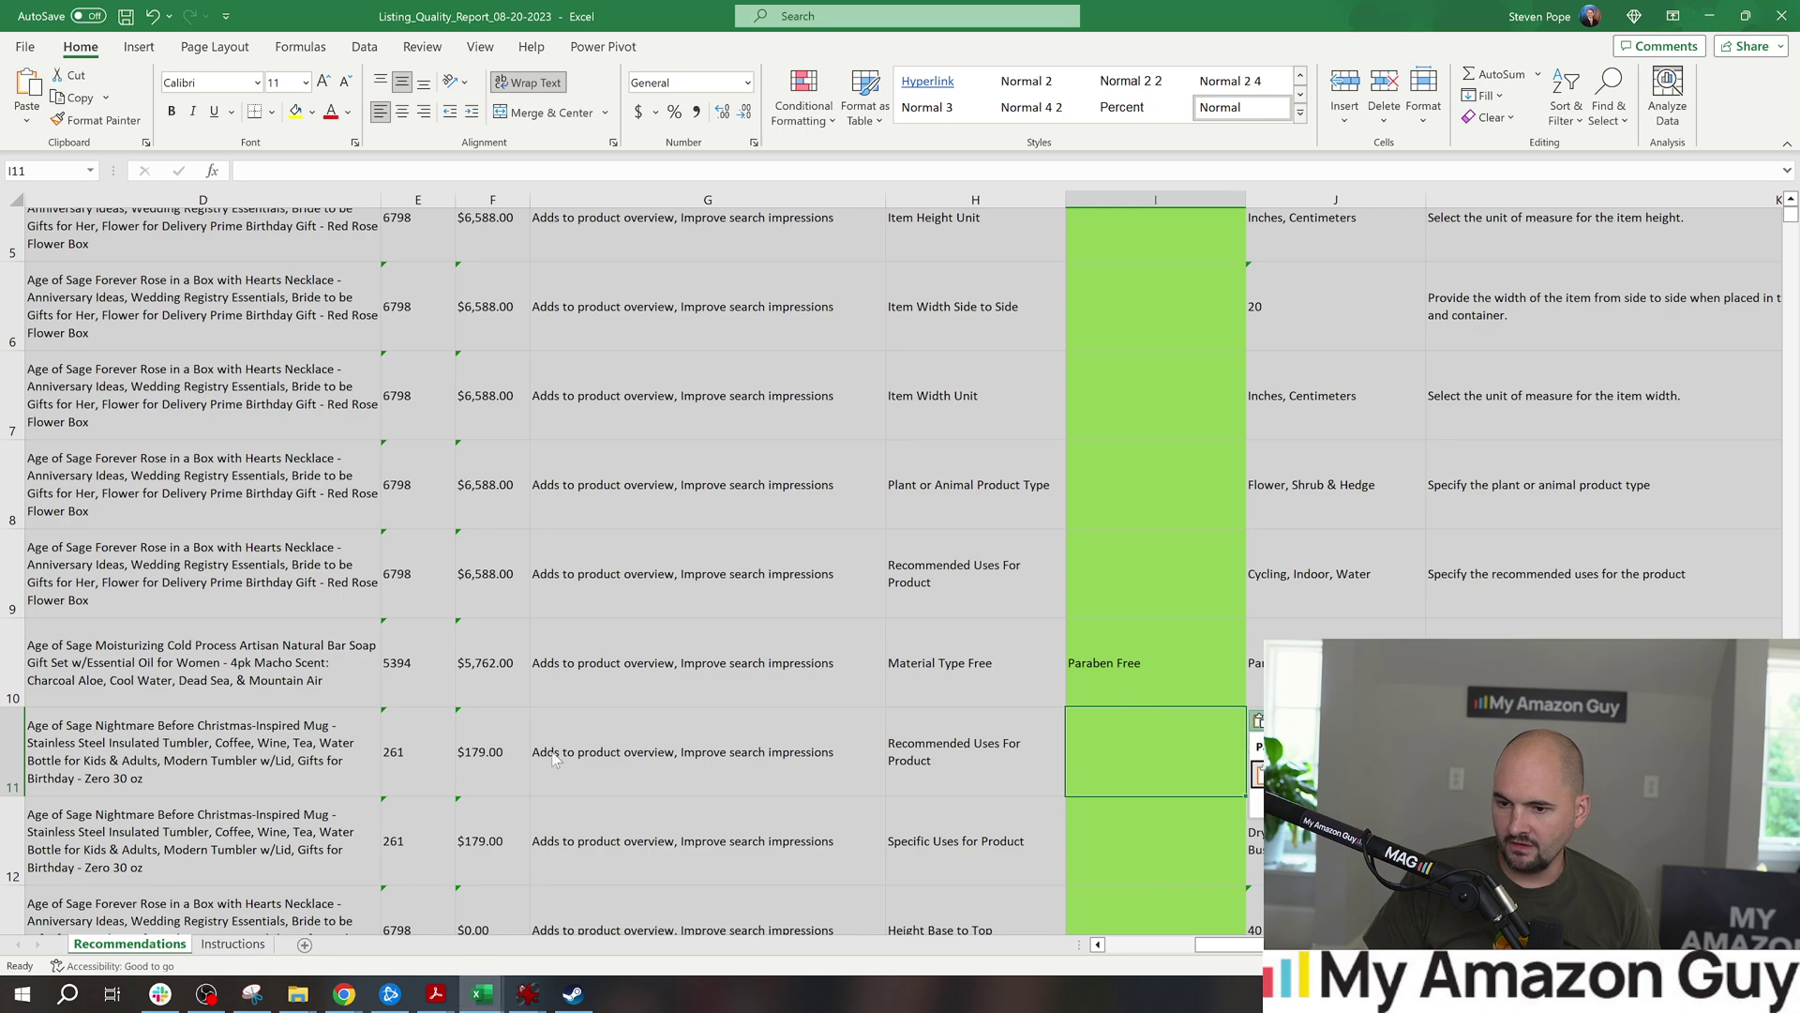
{"action": "left_click_drag", "start_coordinate": [1429, 15], "coordinate": [0, 386]}
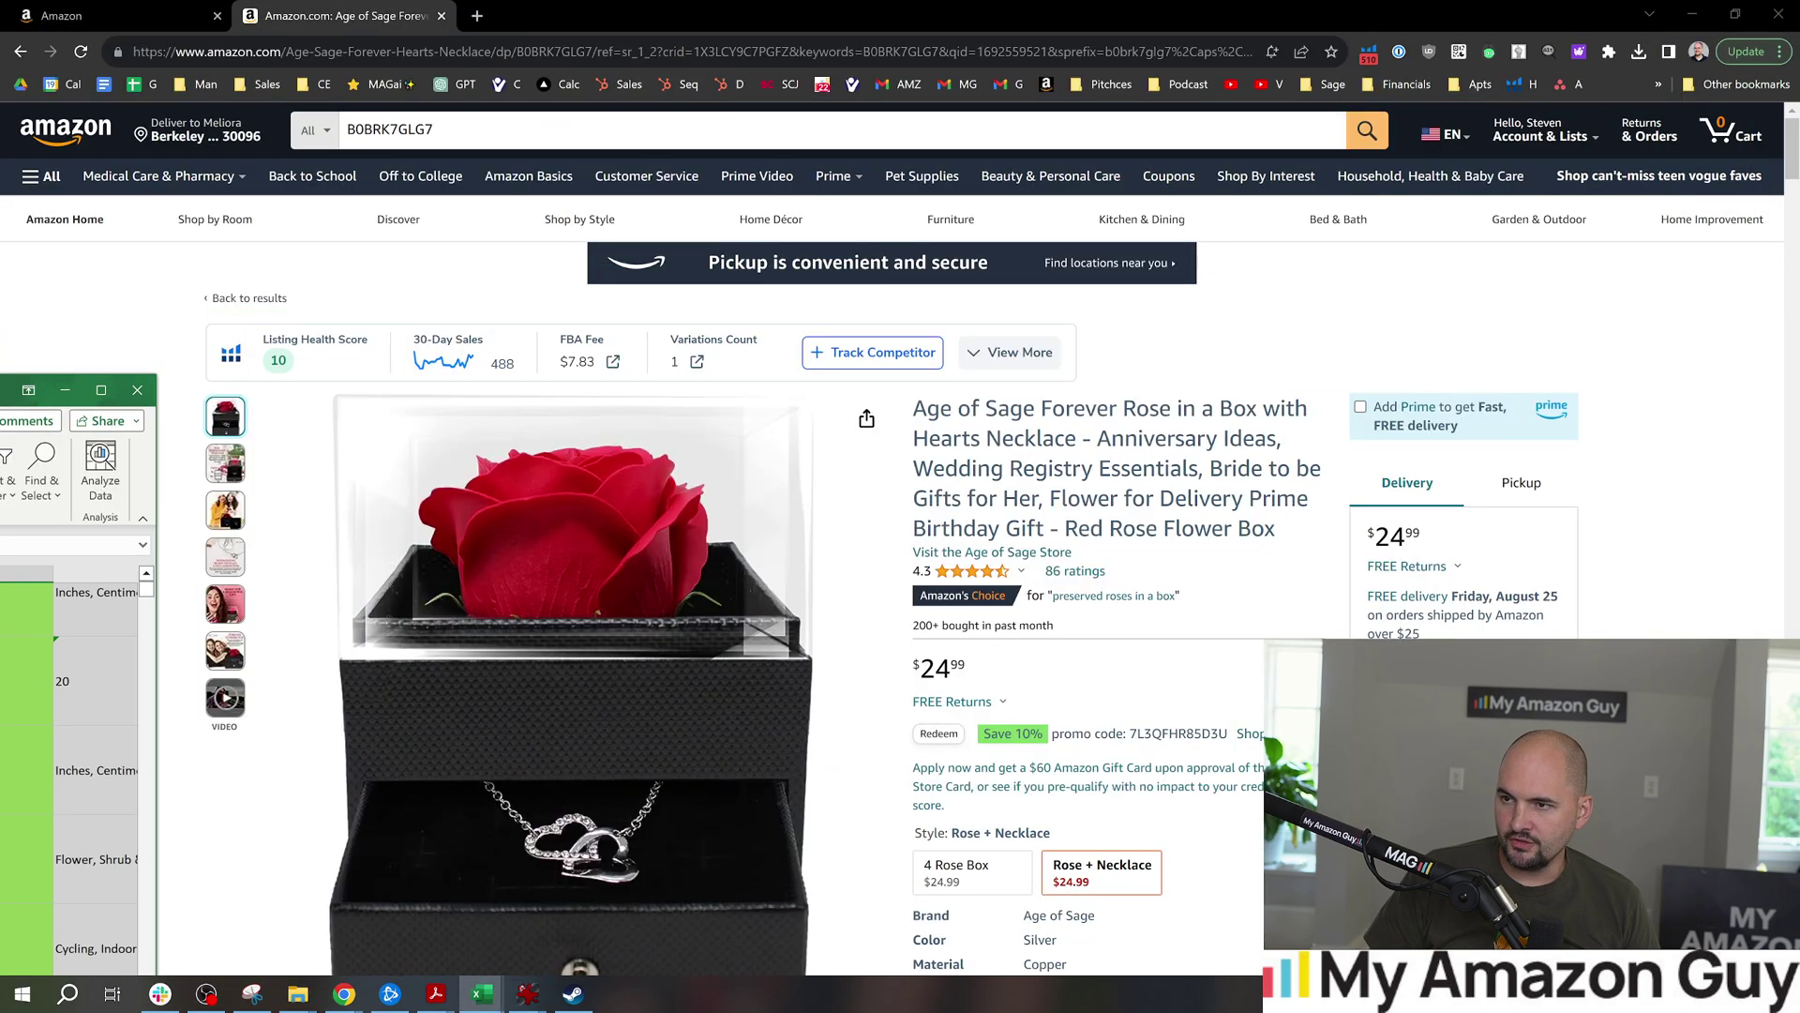
On the Seller Central bulk attributes page, start a file upload and cancel it.
{"action": "left_click", "coordinate": [192, 12]}
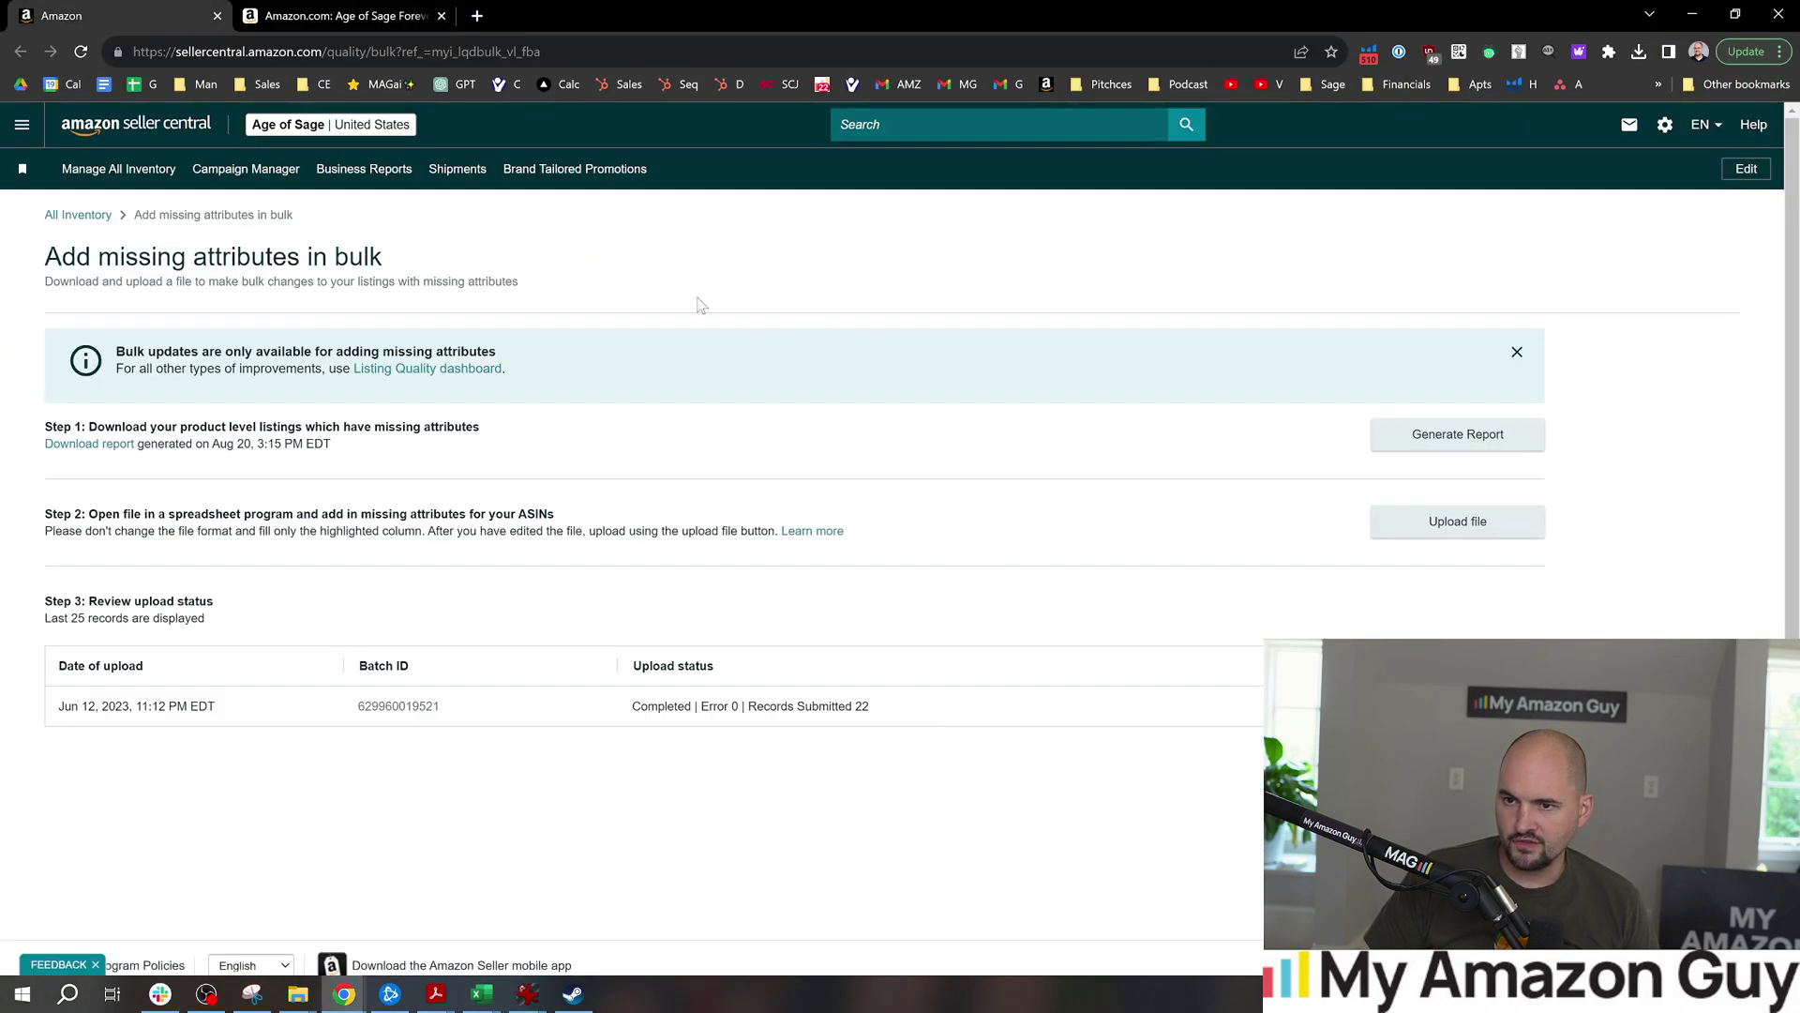
{"action": "left_click", "coordinate": [1500, 522]}
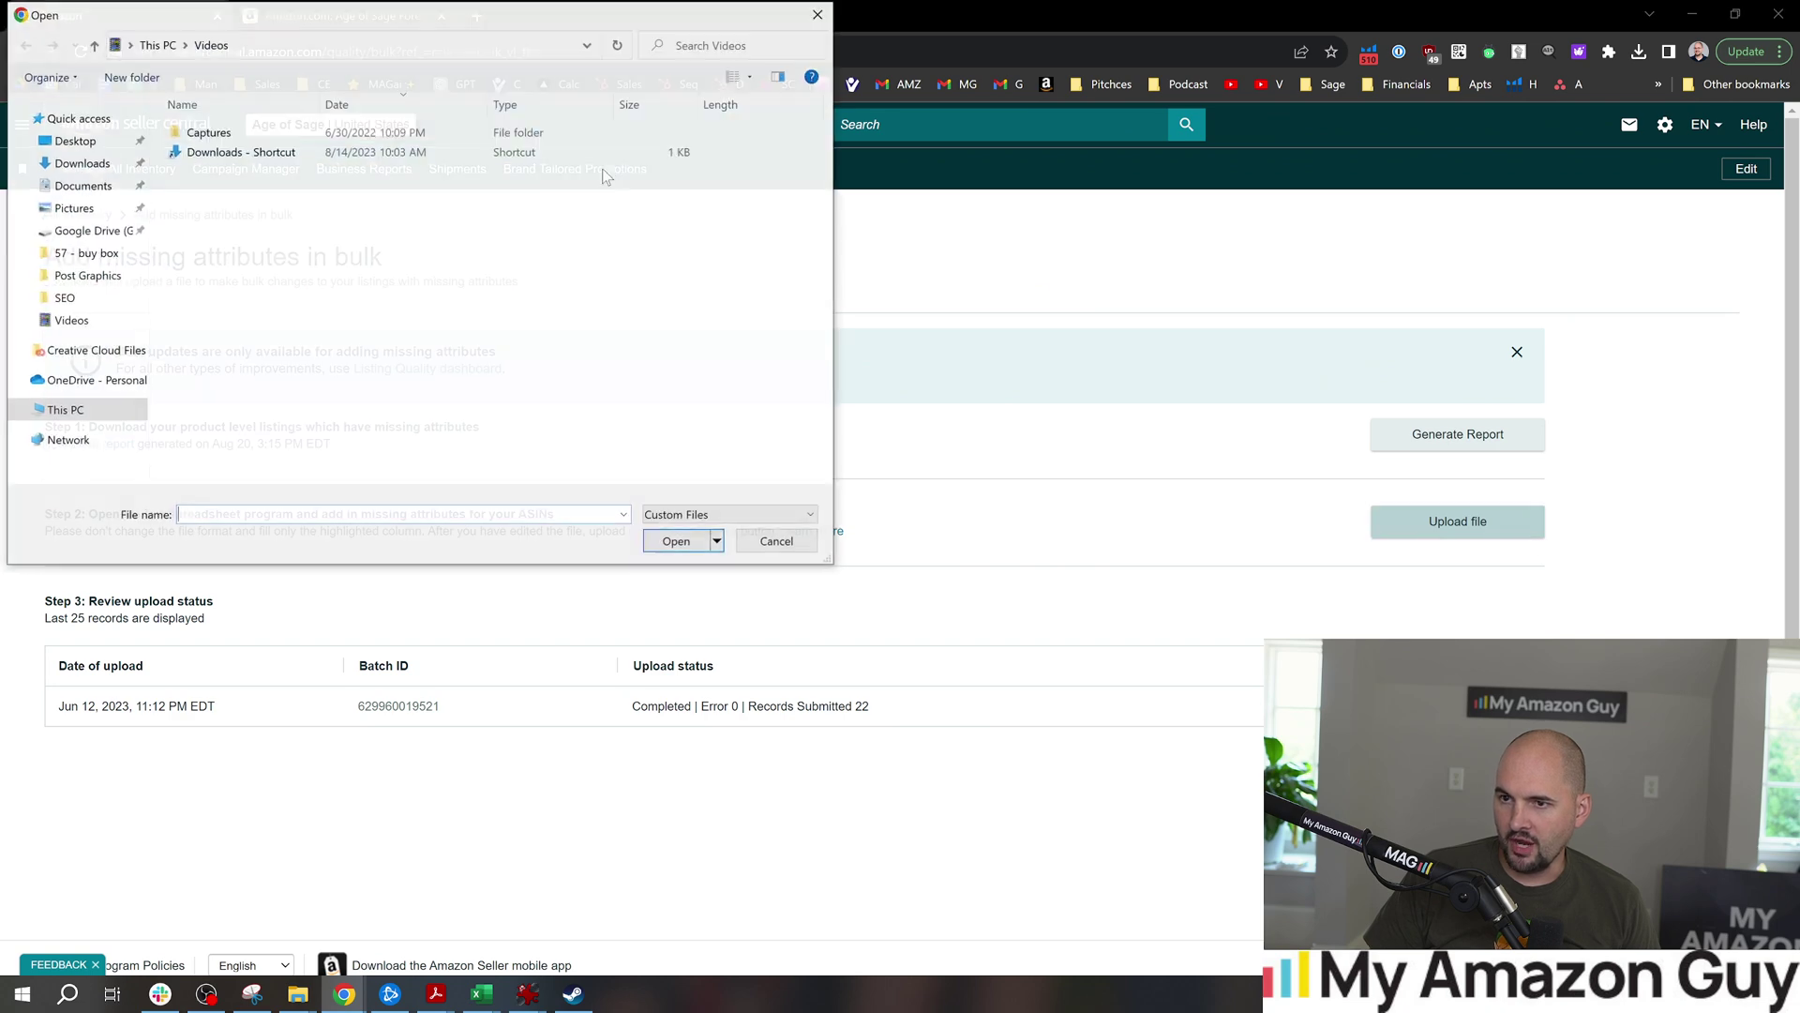
{"action": "left_click", "coordinate": [818, 13]}
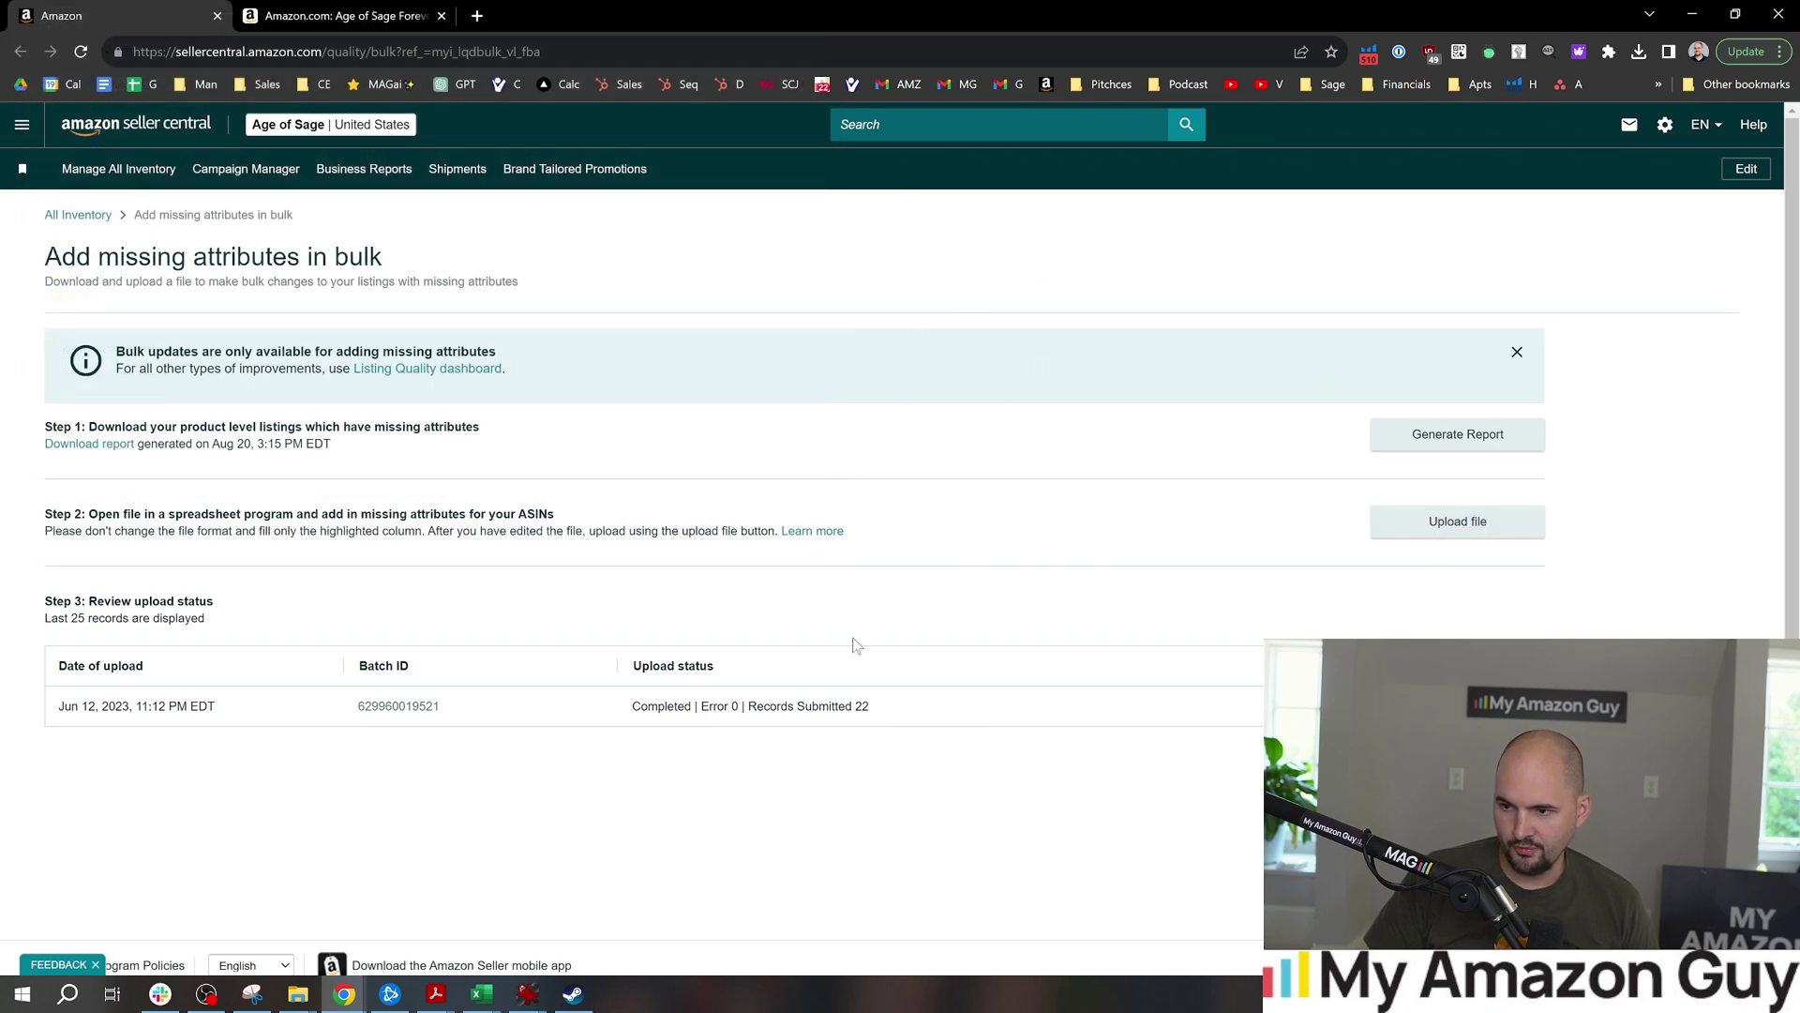
Highlight the Upload status showing Completed with Error 0.
{"action": "left_click_drag", "start_coordinate": [630, 667], "coordinate": [758, 662]}
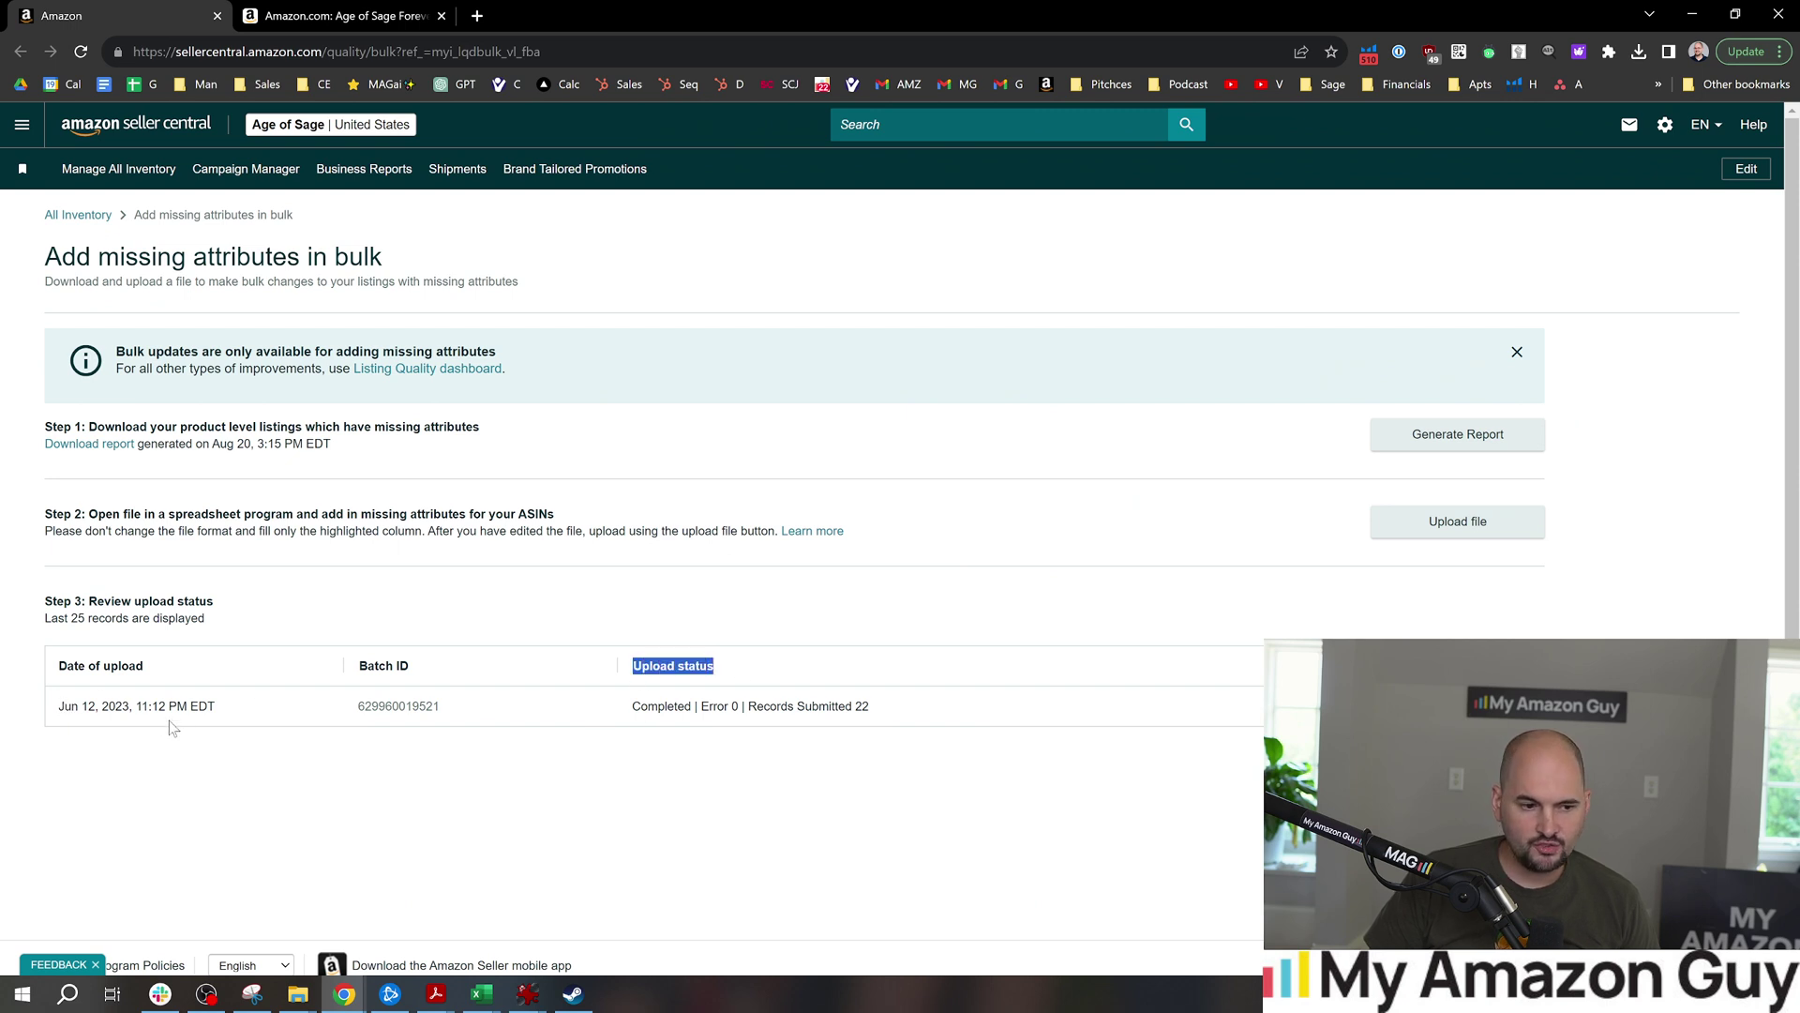
{"action": "left_click", "coordinate": [786, 741]}
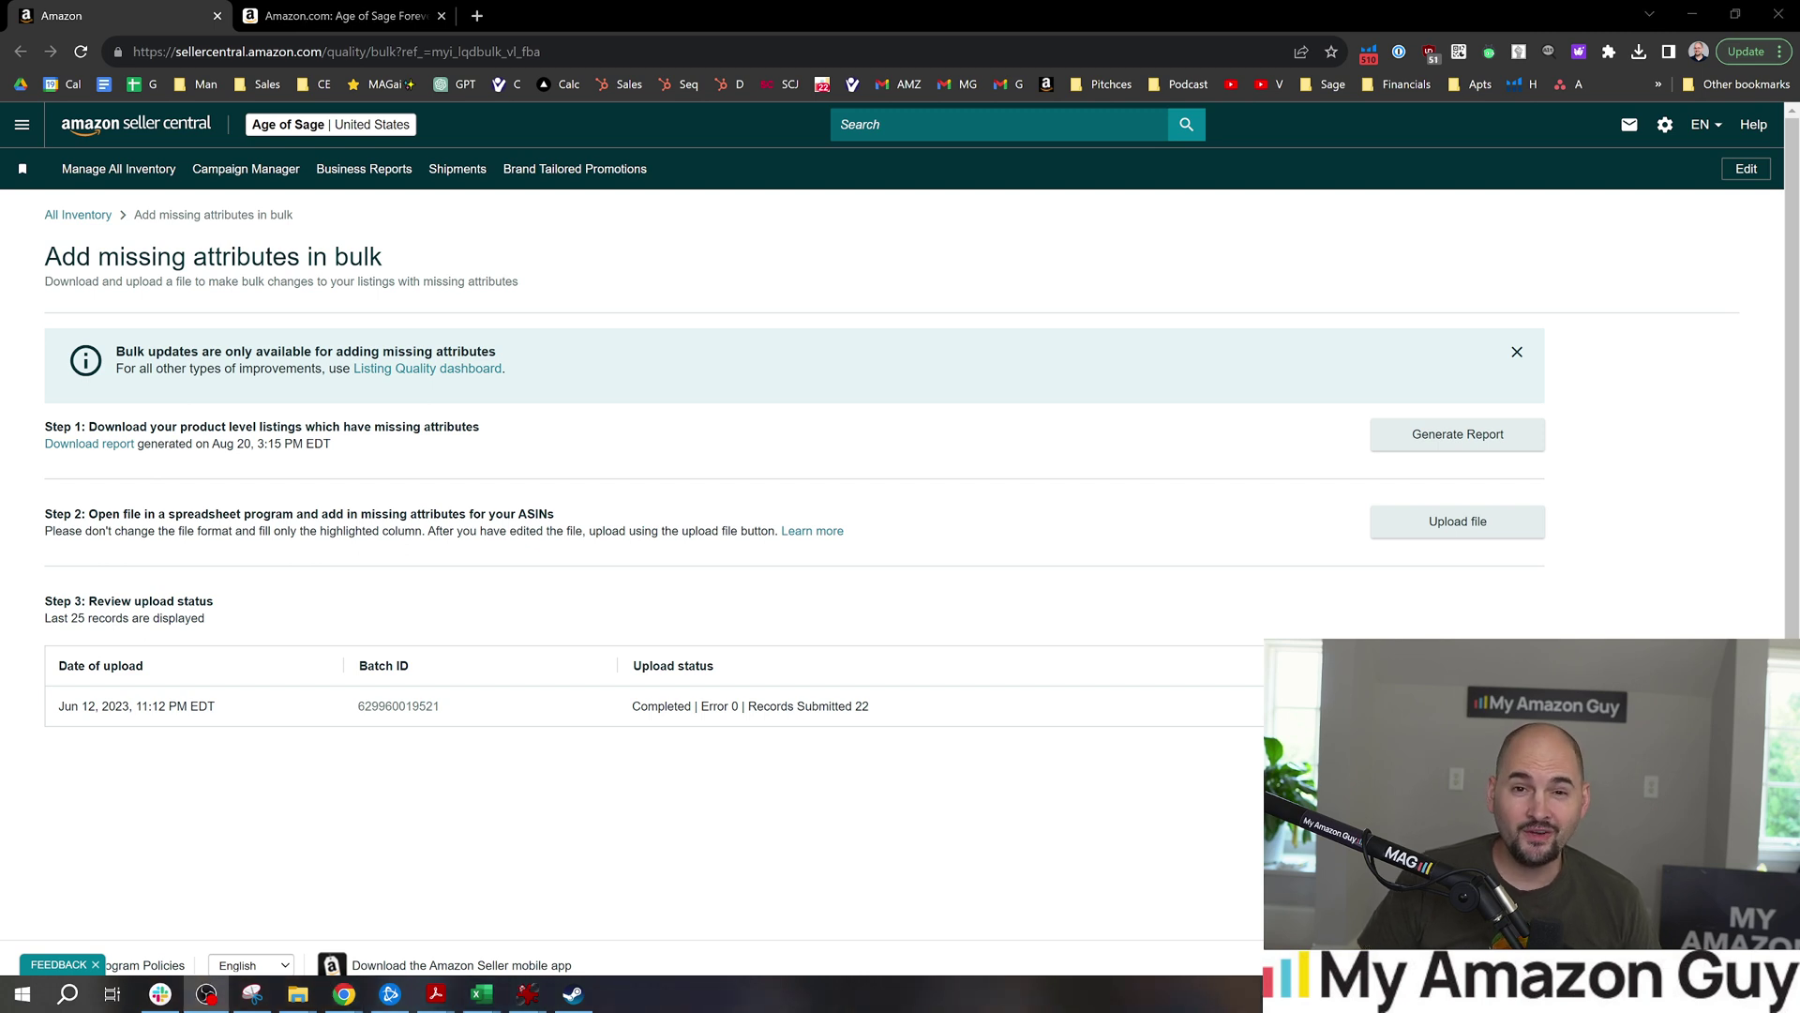
{"action": "left_click", "coordinate": [1013, 270]}
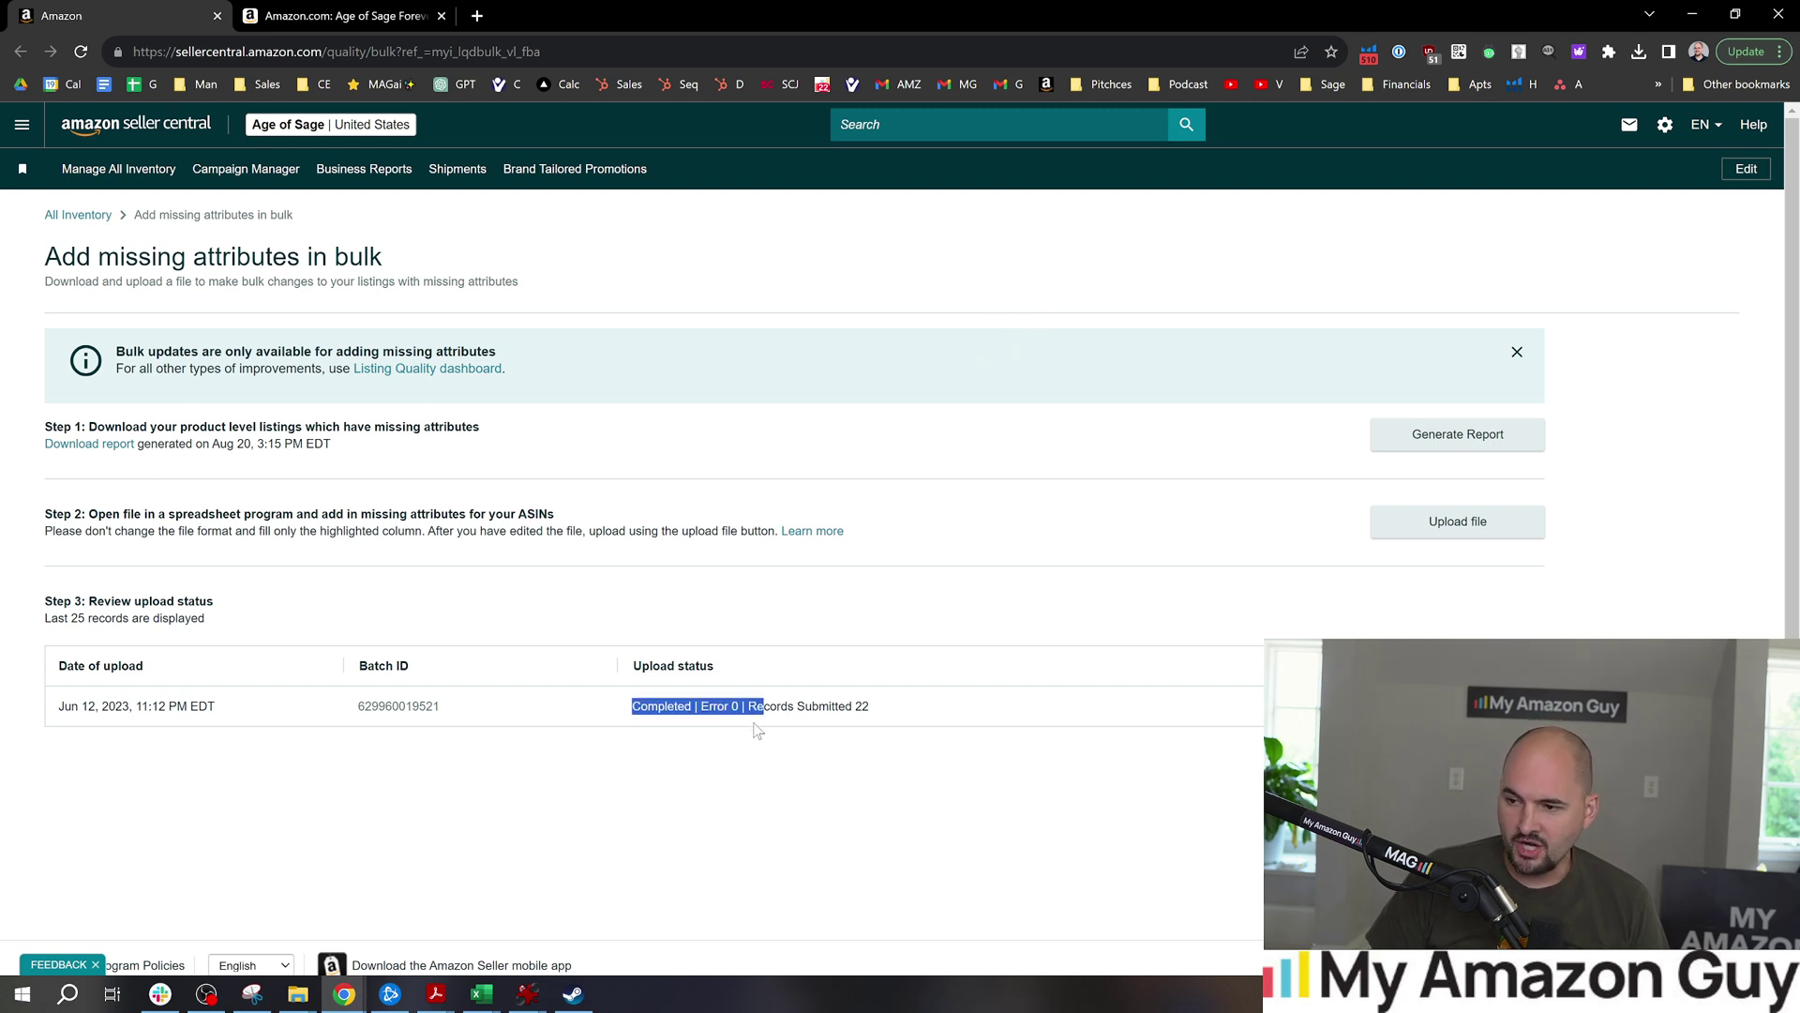
{"action": "left_click_drag", "start_coordinate": [758, 731], "coordinate": [753, 731]}
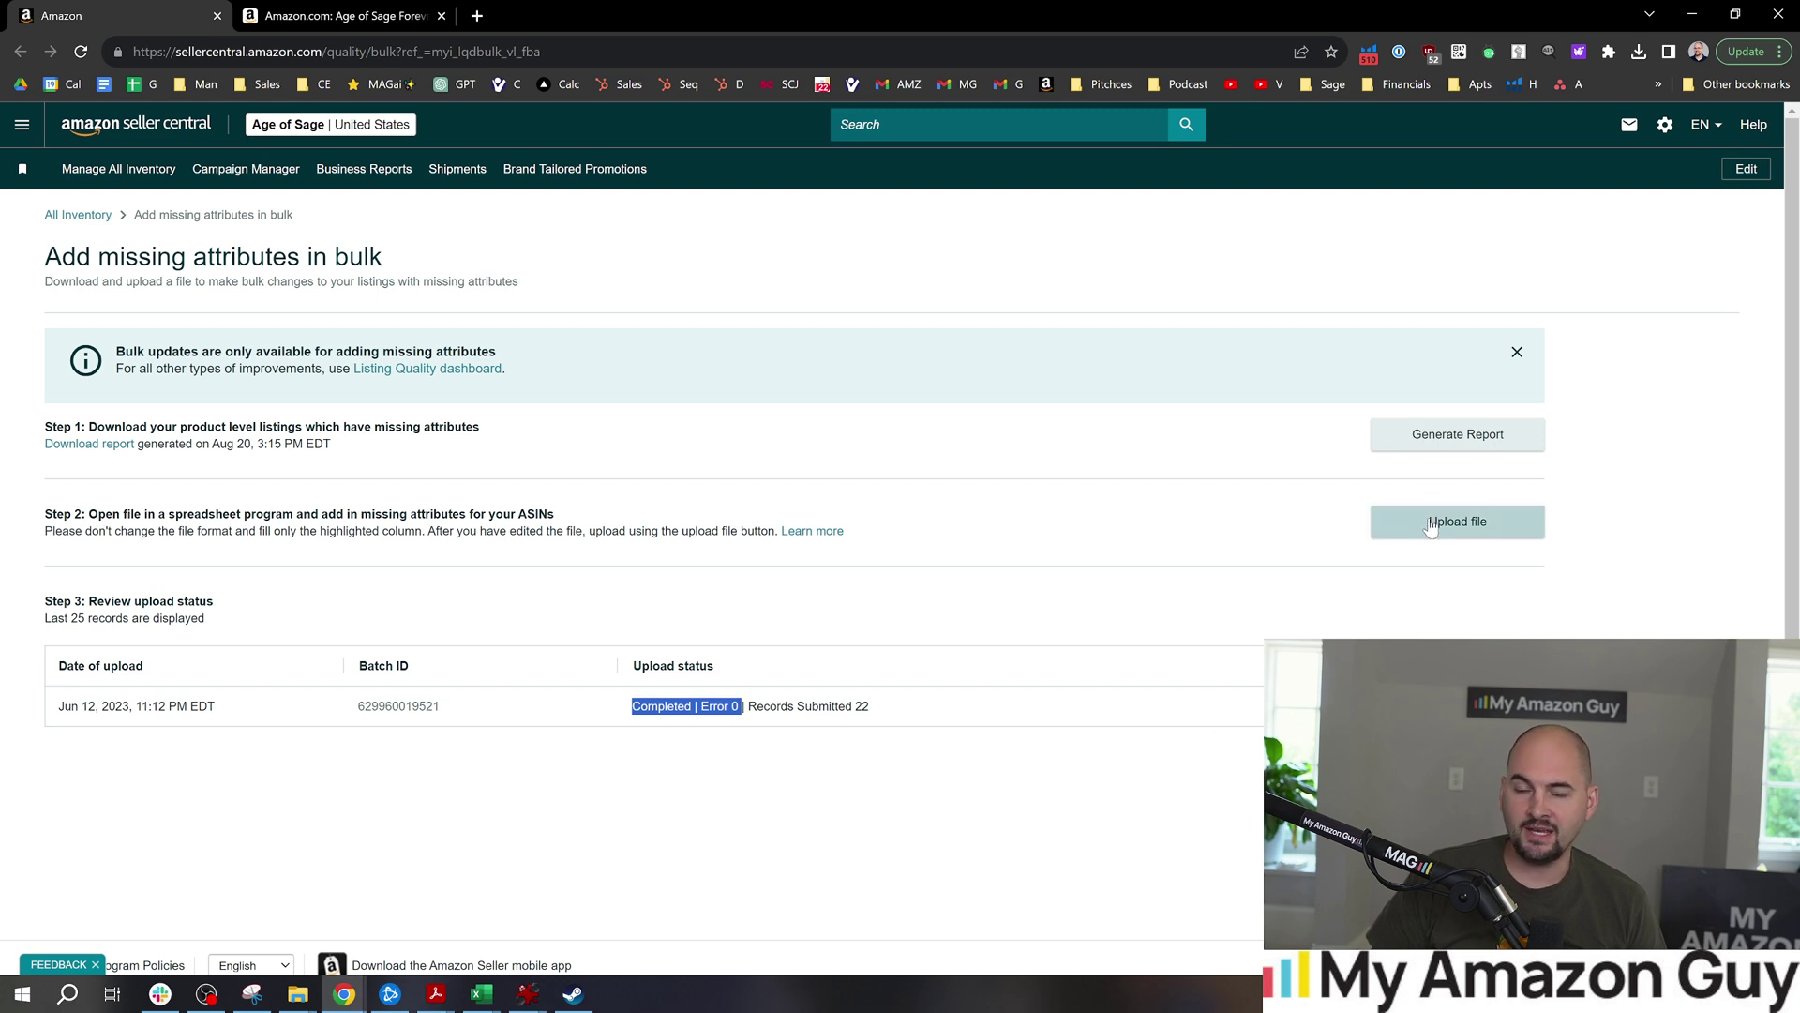
{"action": "left_click", "coordinate": [1139, 505]}
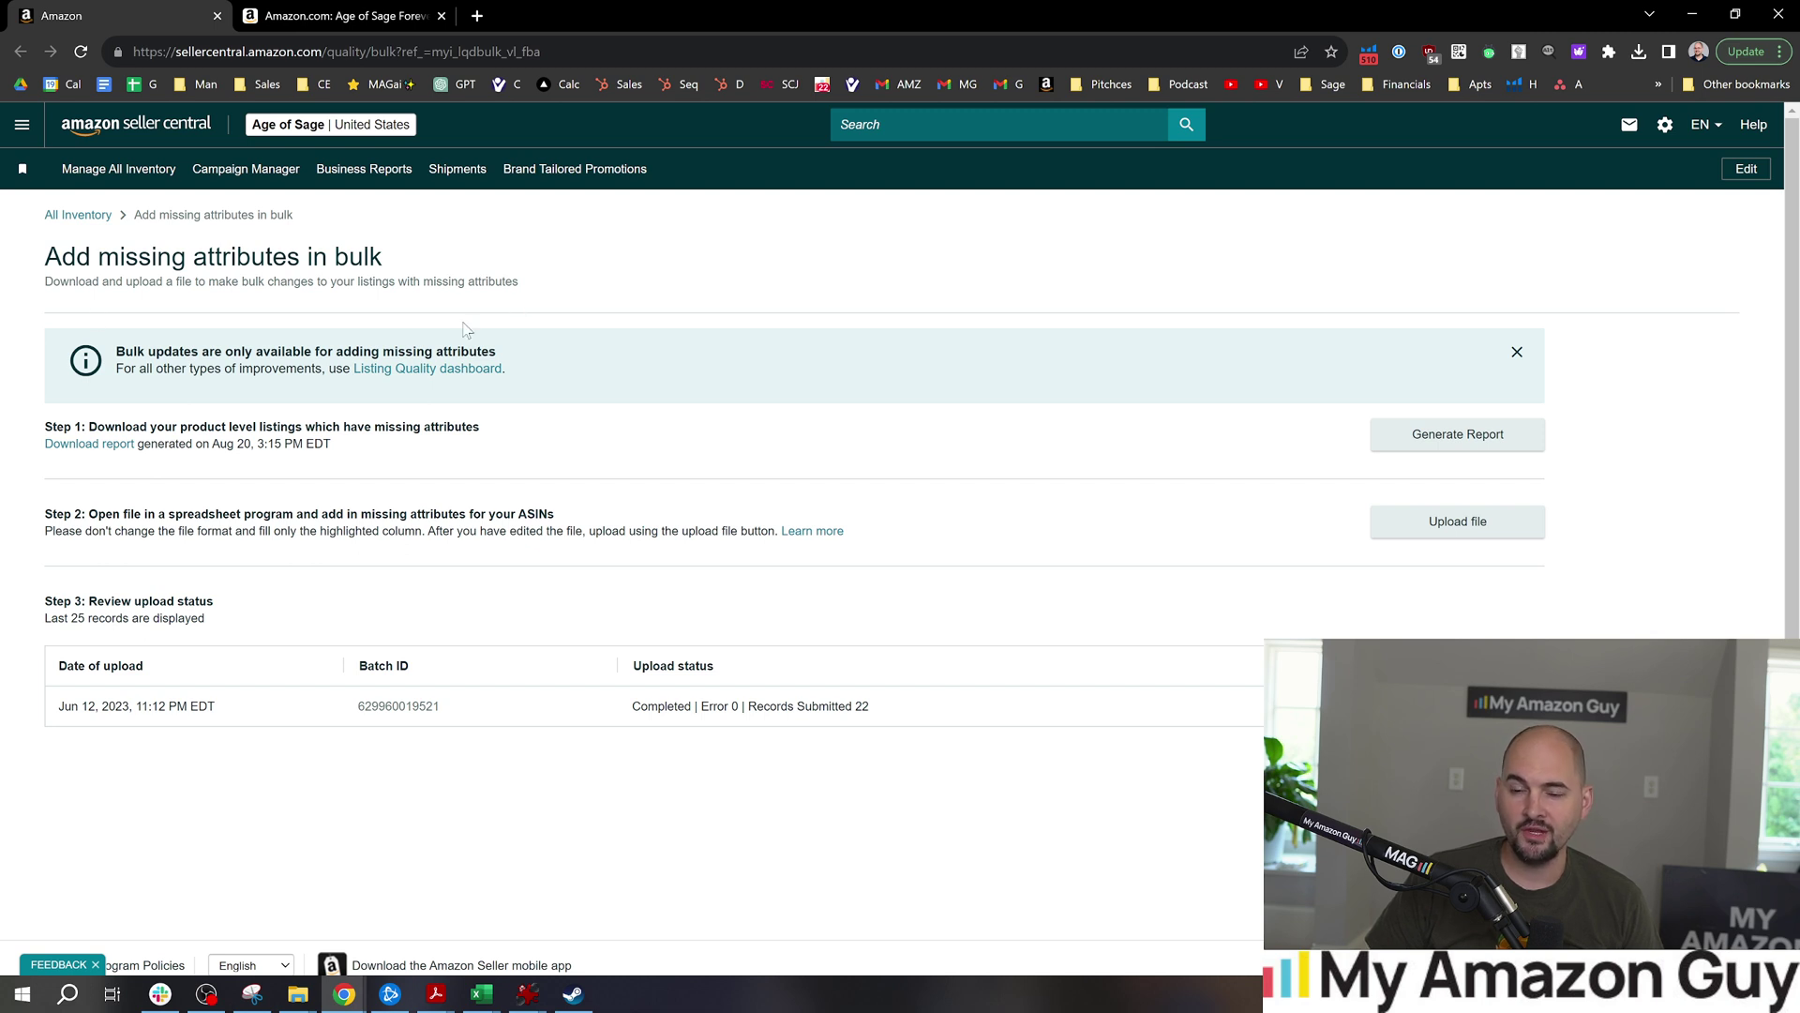
{"action": "key", "text": "alt+Tab"}
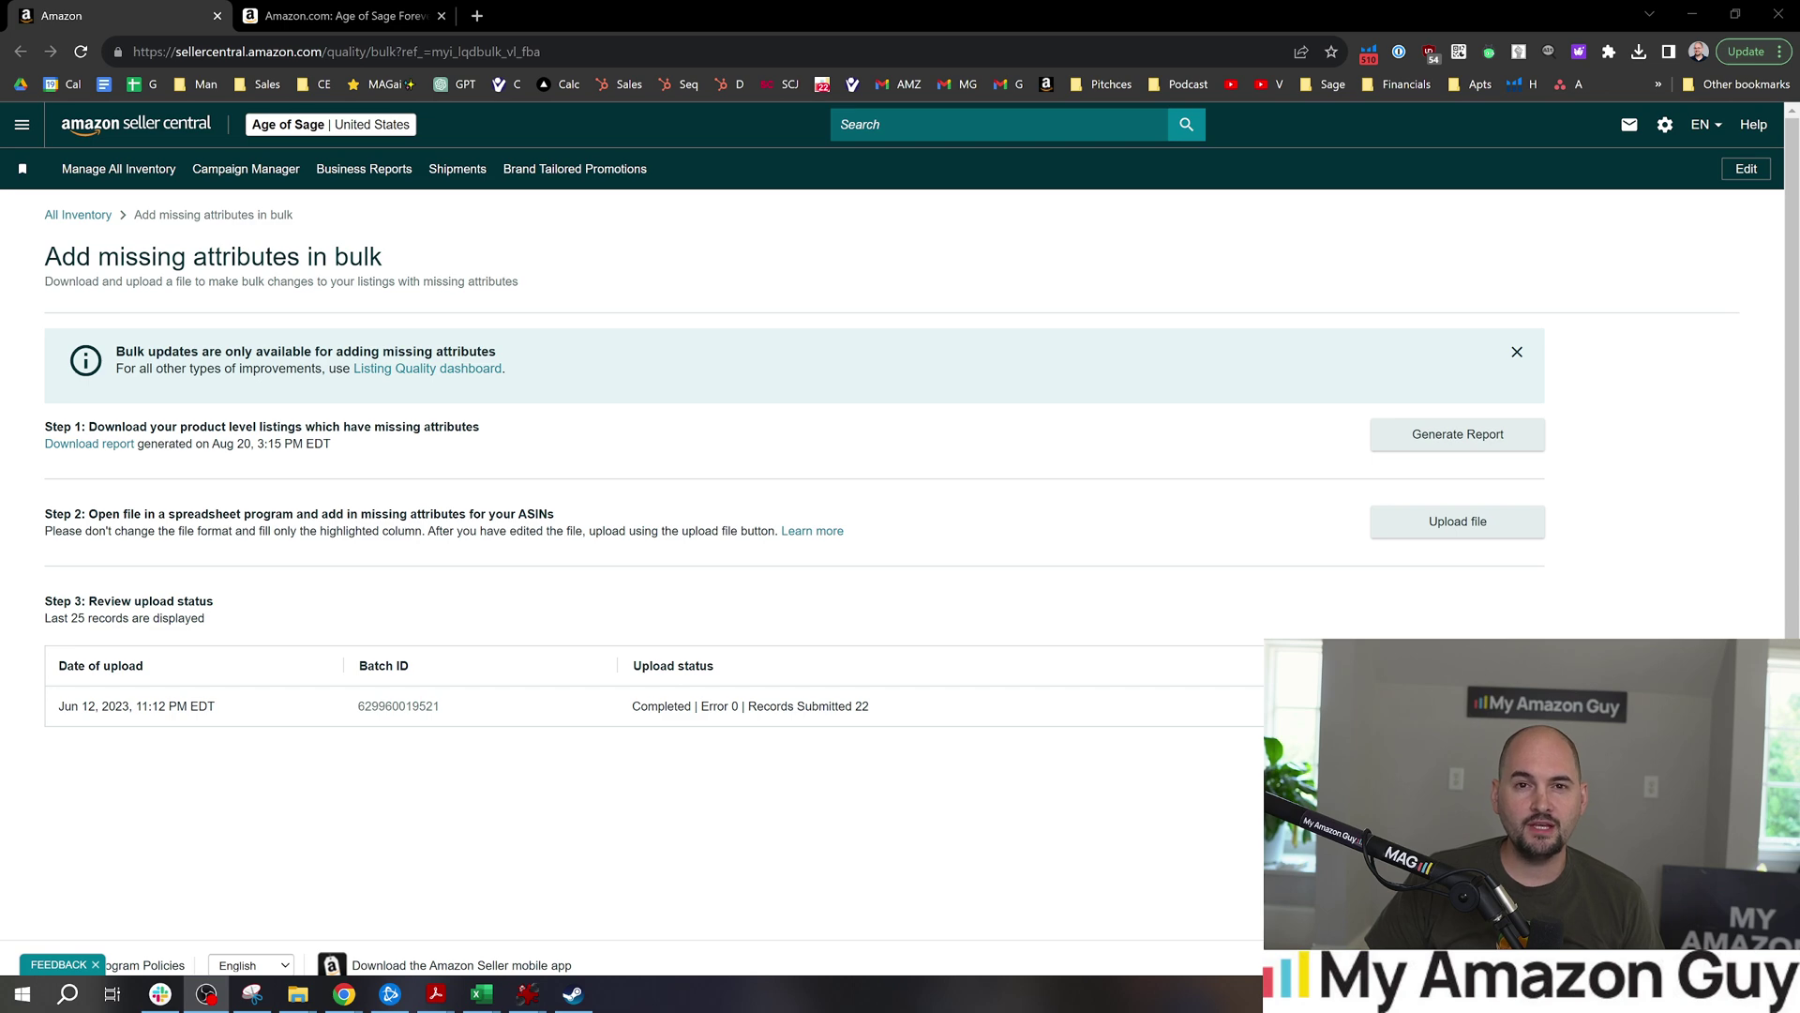
Maximize the report again and scroll to a Lilly Posh cardigan's Embellishment Feature row.
{"action": "left_click_drag", "start_coordinate": [0, 413], "coordinate": [920, 261]}
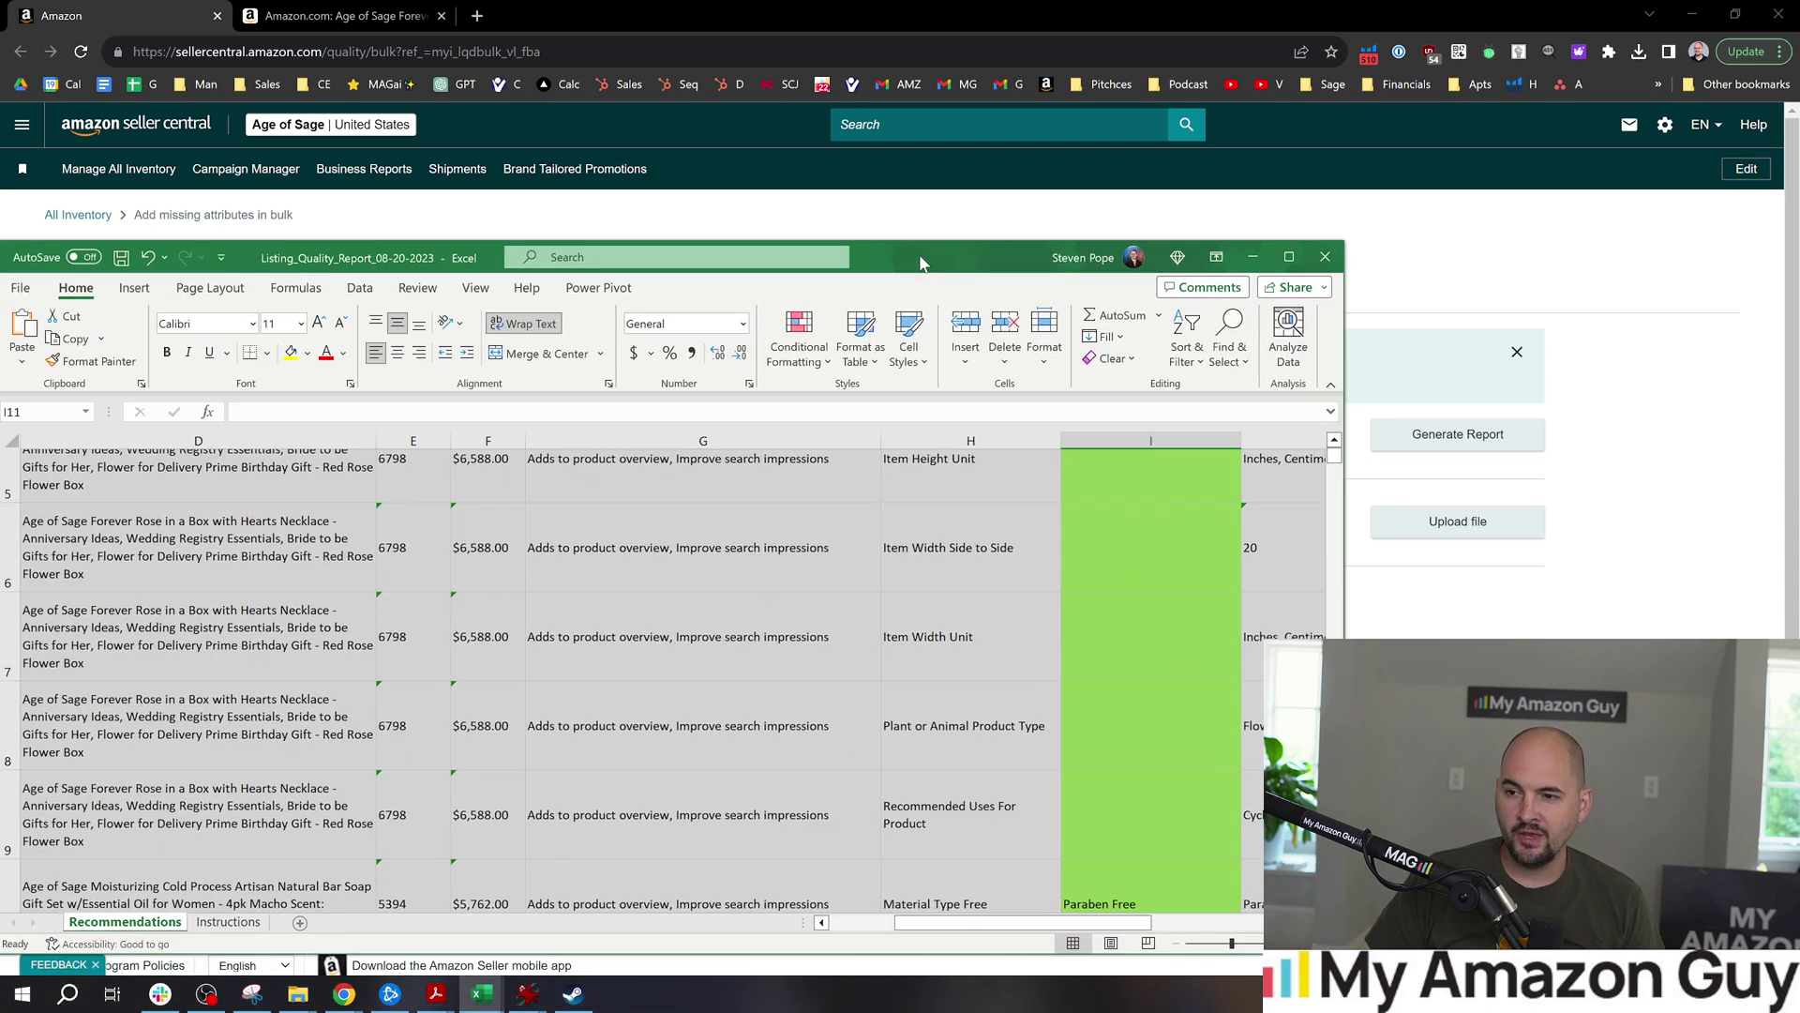
{"action": "double_click", "coordinate": [920, 261]}
{"action": "left_click", "coordinate": [1210, 475]}
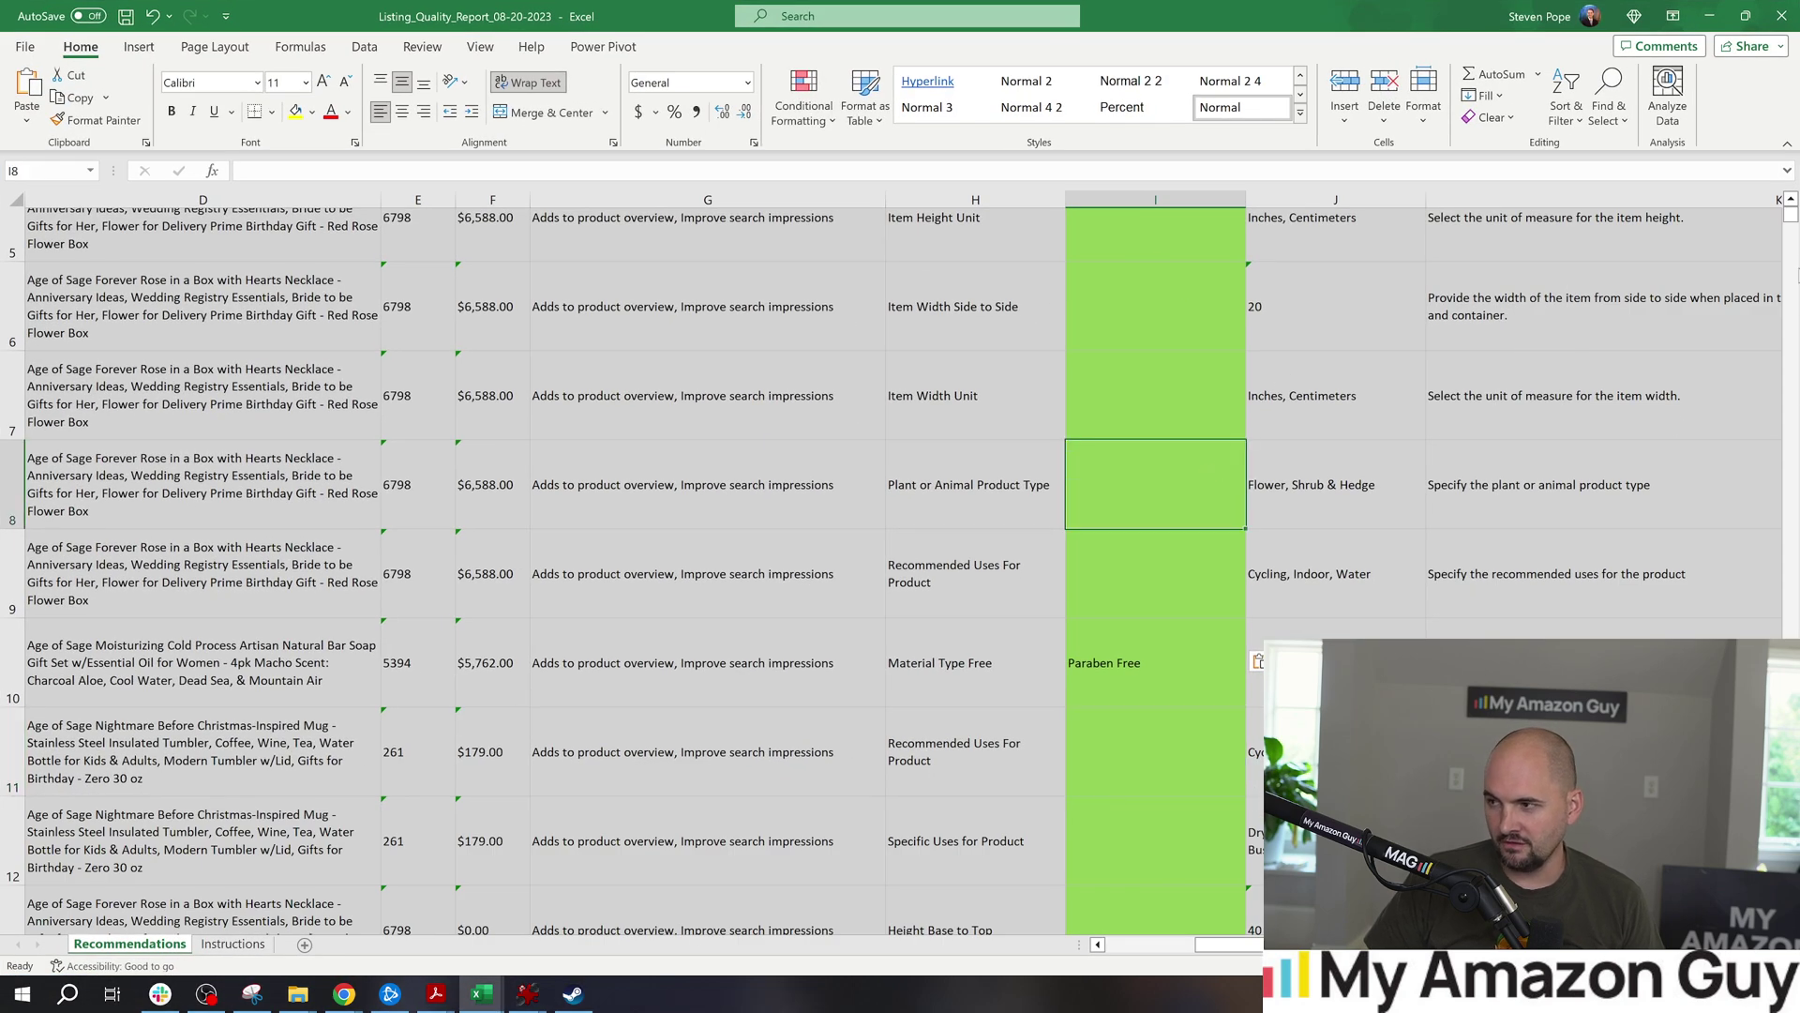
{"action": "left_click_drag", "start_coordinate": [1796, 218], "coordinate": [1794, 224]}
{"action": "left_click", "coordinate": [980, 586]}
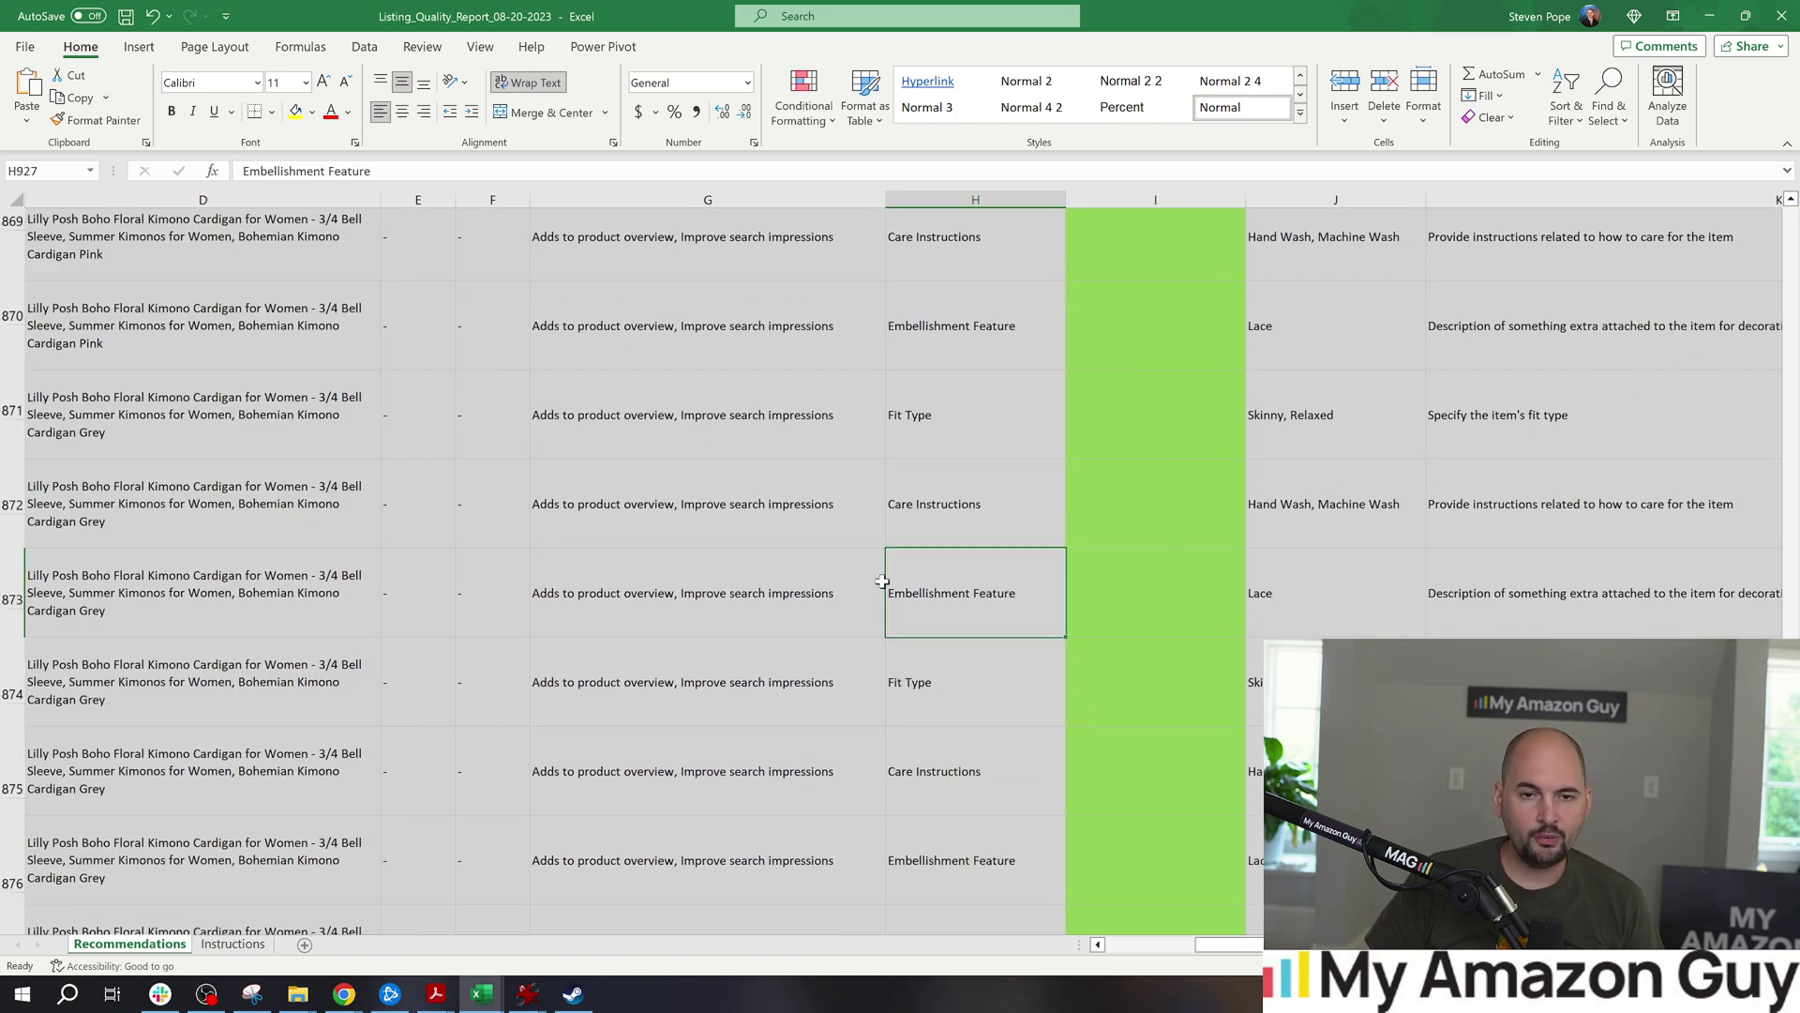